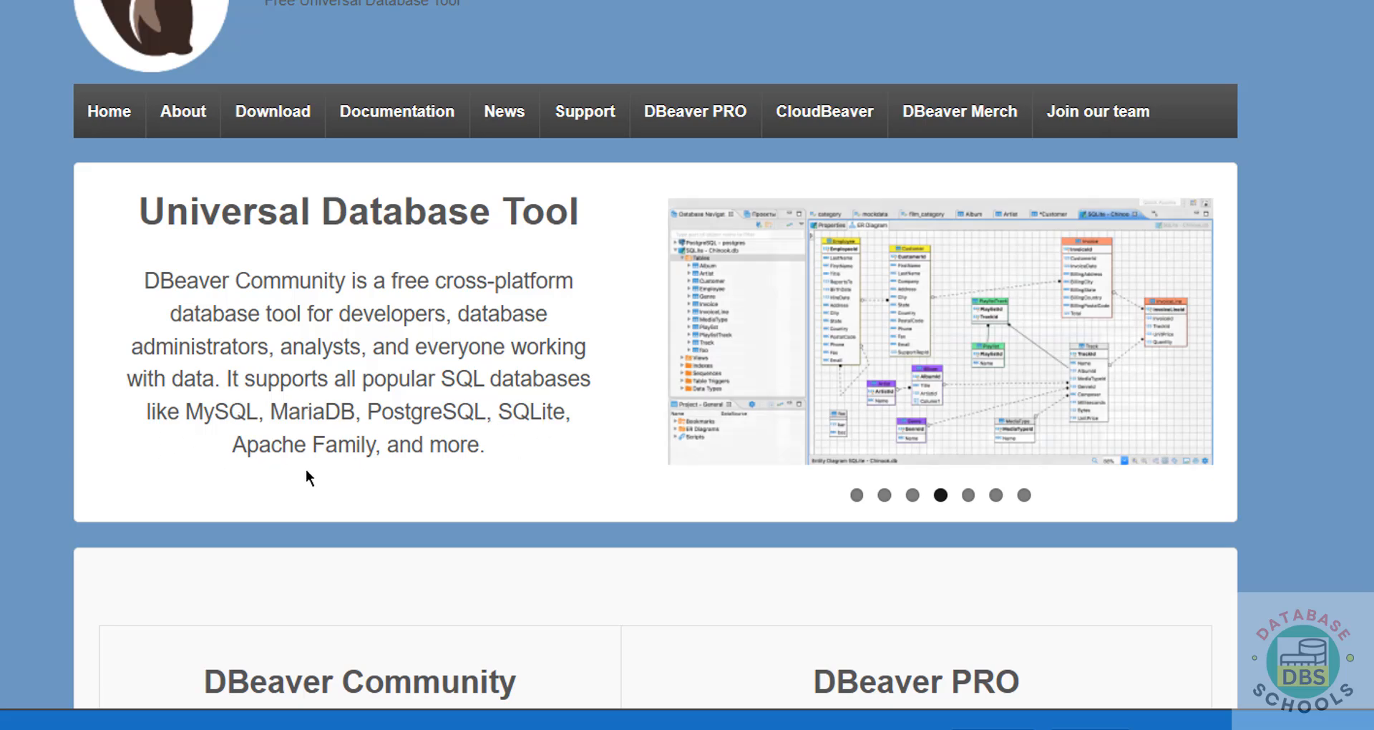
Step: Scroll to the Community vs PRO comparison and open the DBeaver Community download page
scroll(306, 469, "down", 3)
scroll(307, 470, "down", 5)
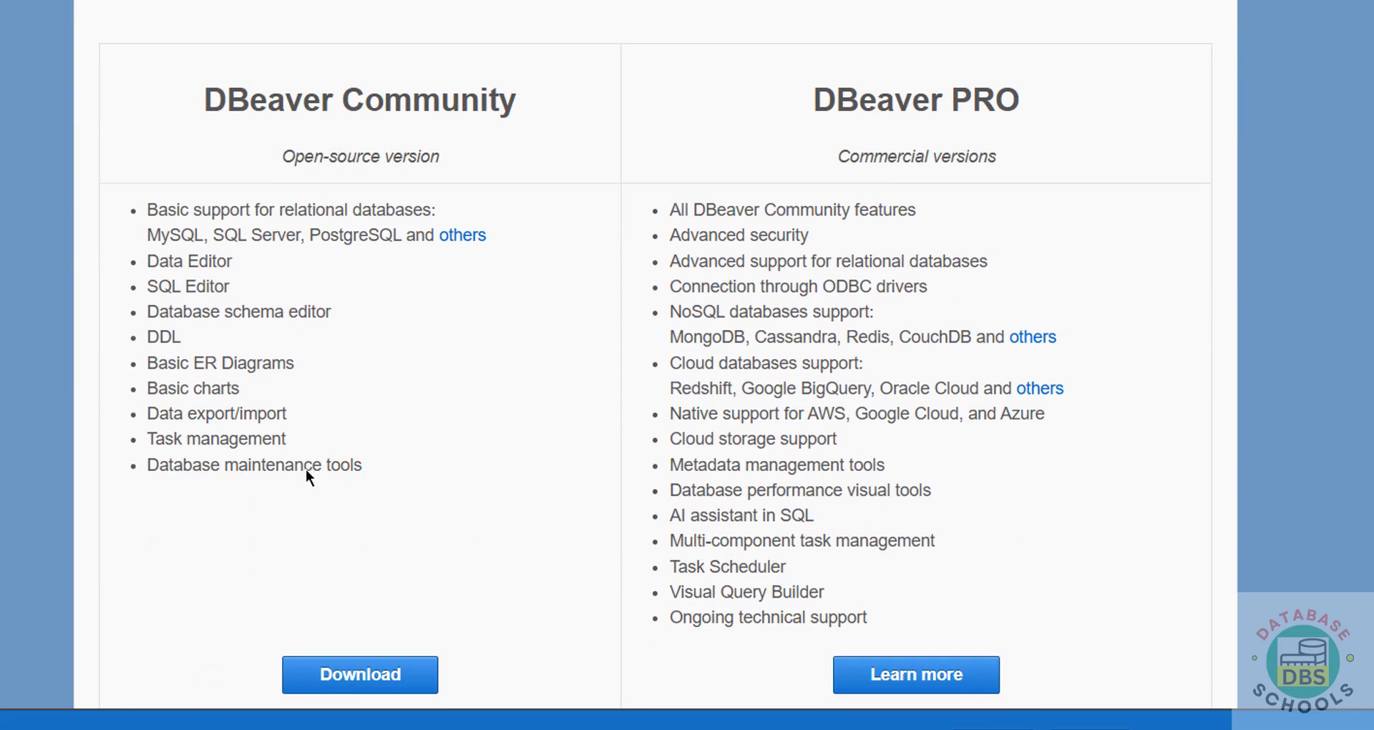
scroll(264, 107, "down", 1)
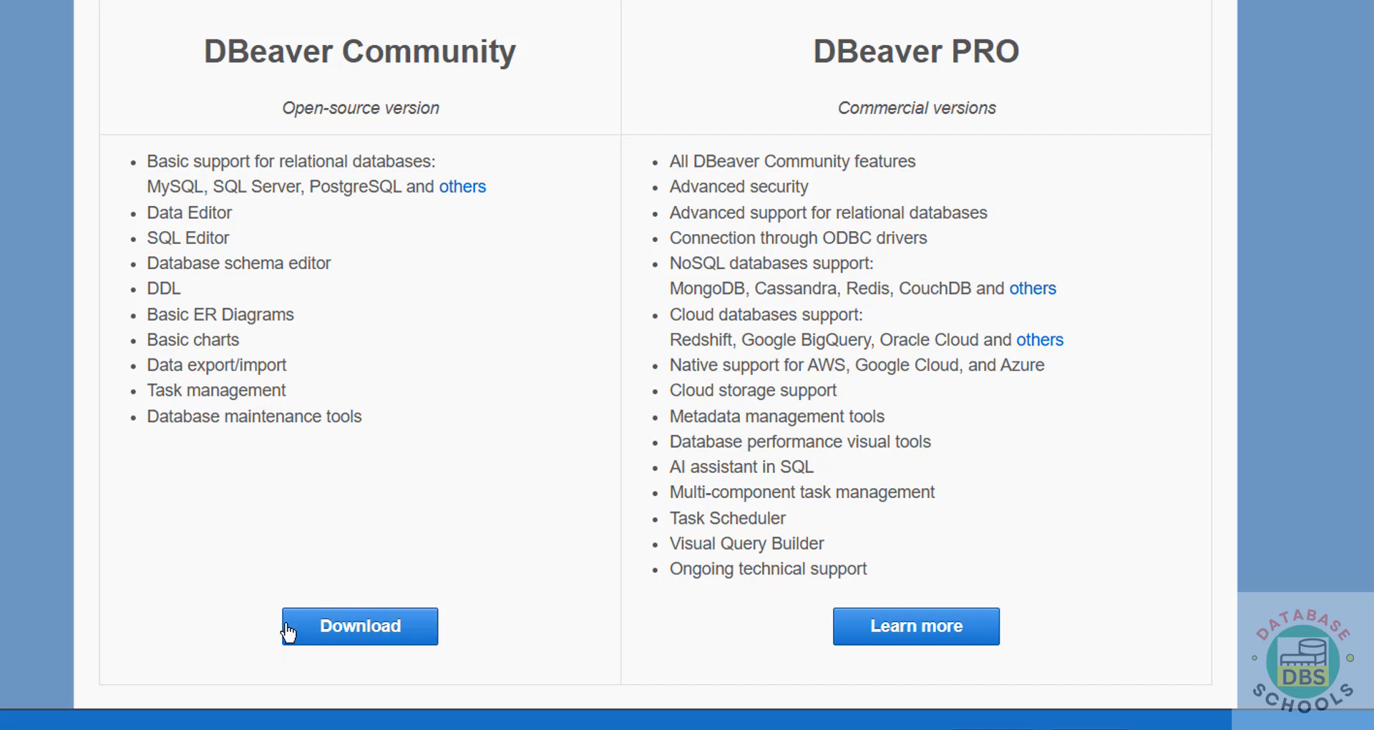
left_click(348, 636)
Step: Start downloading the DBeaver Community 24.3.5 Windows installer, dbeaver-ce-latest-x86_64-setup.exe
scroll(451, 234, "down", 3)
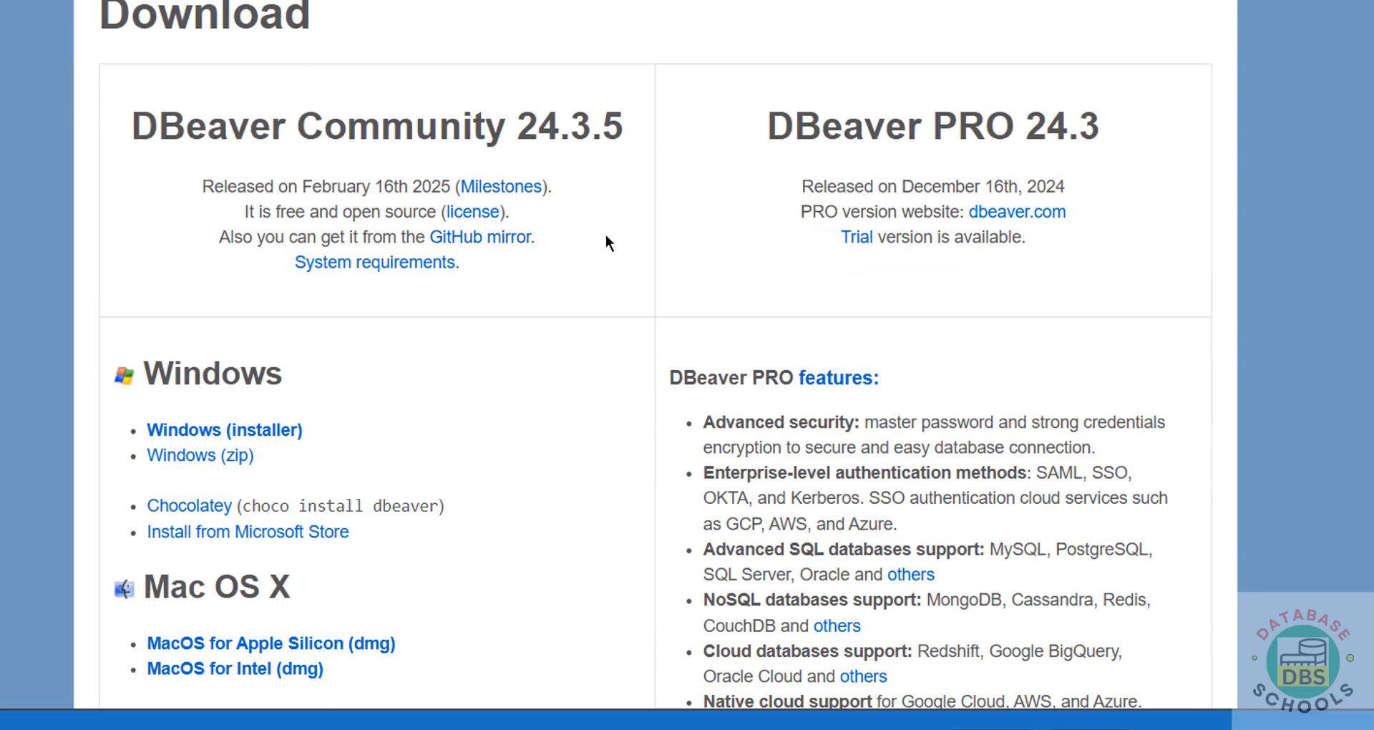
scroll(605, 236, "down", 3)
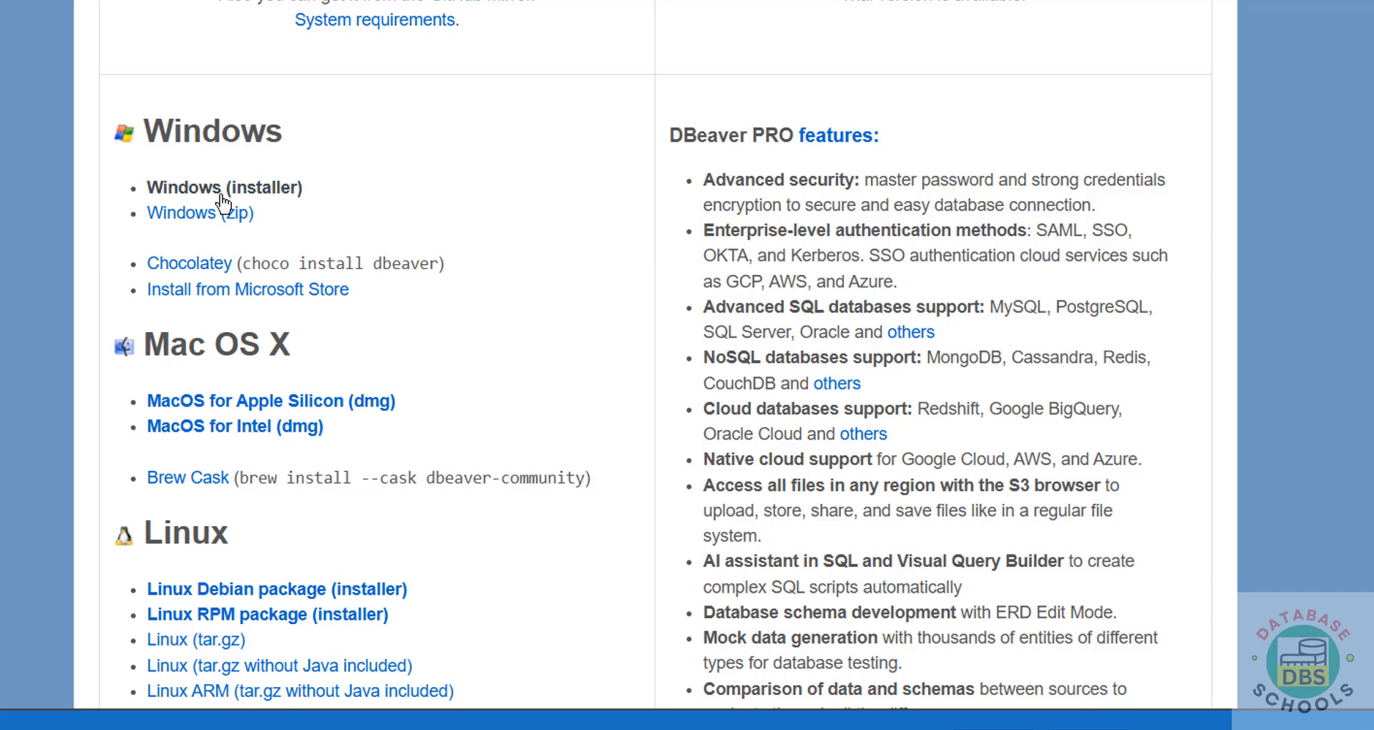
left_click_drag(465, 411, 519, 540)
left_click_drag(519, 540, 495, 574)
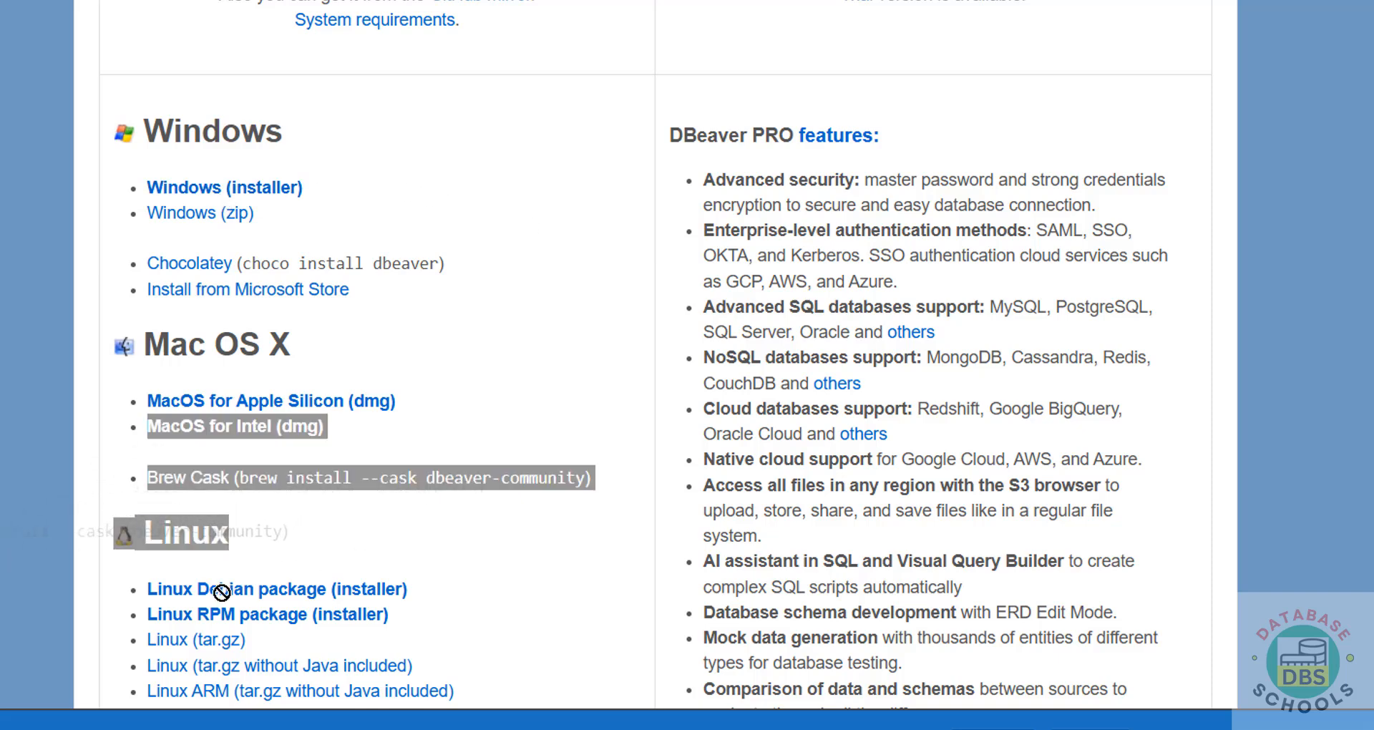
left_click(495, 574)
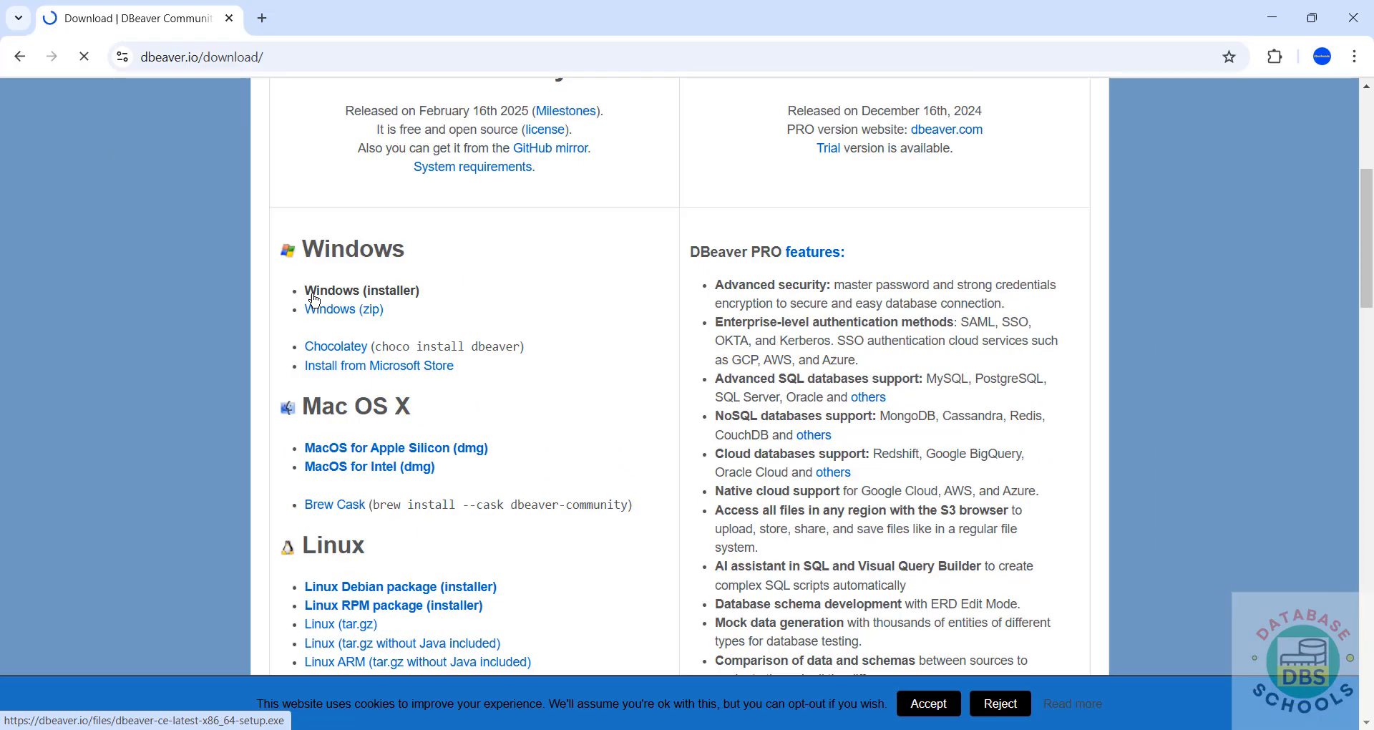
left_click(157, 197)
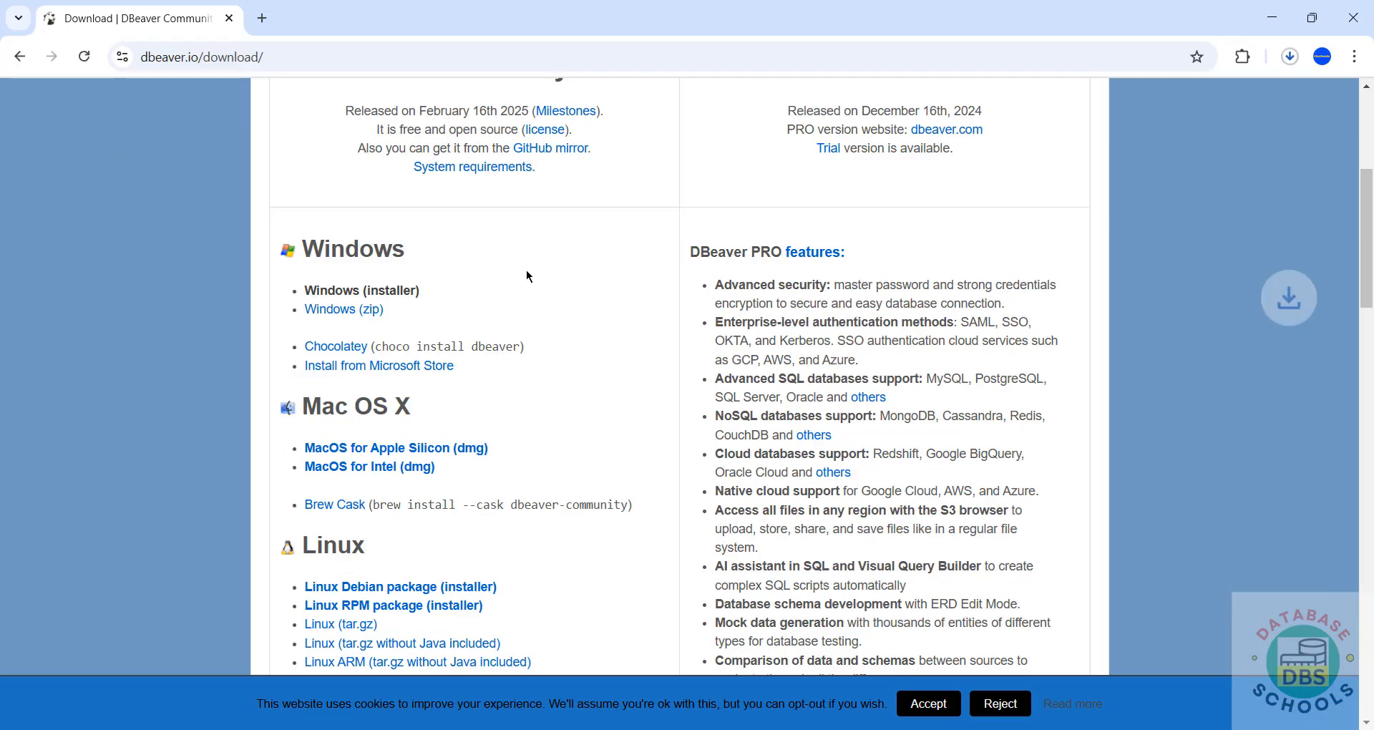
Step: In Chrome's downloads, let dbeaver-ce-24.3.5-x86_64-setup.exe finish, then run it
key("ctrl+j")
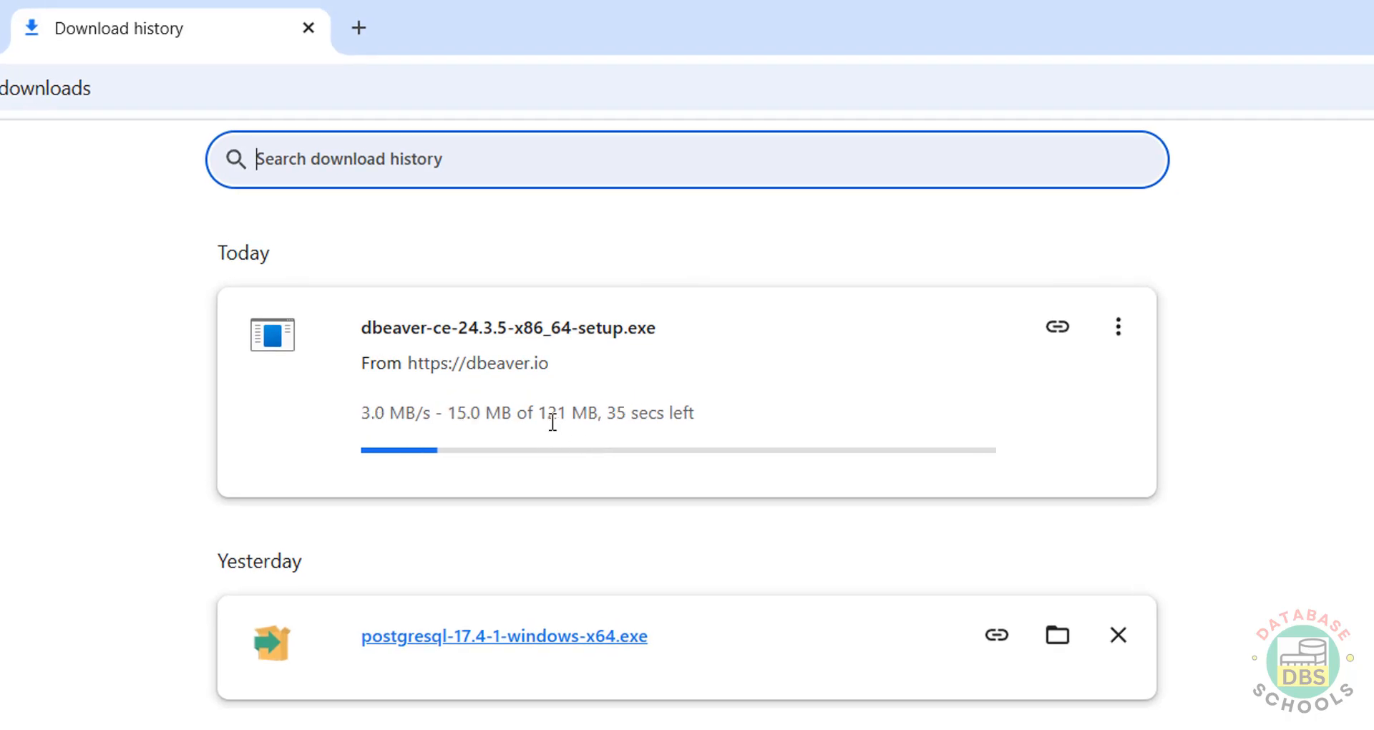
left_click(1313, 558)
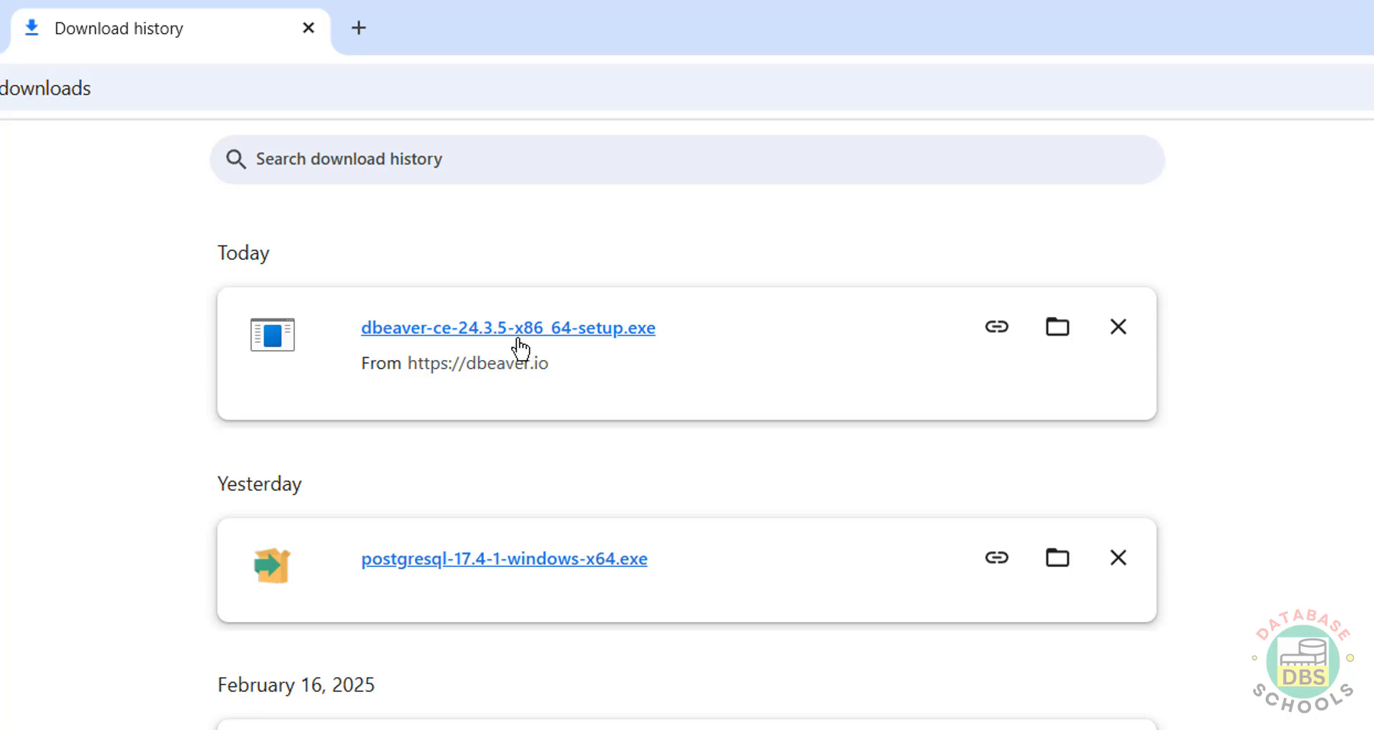
left_click(589, 335)
Step: Accept the Apache license, choose an all-users install, and advance to Choose Components
left_click(844, 595)
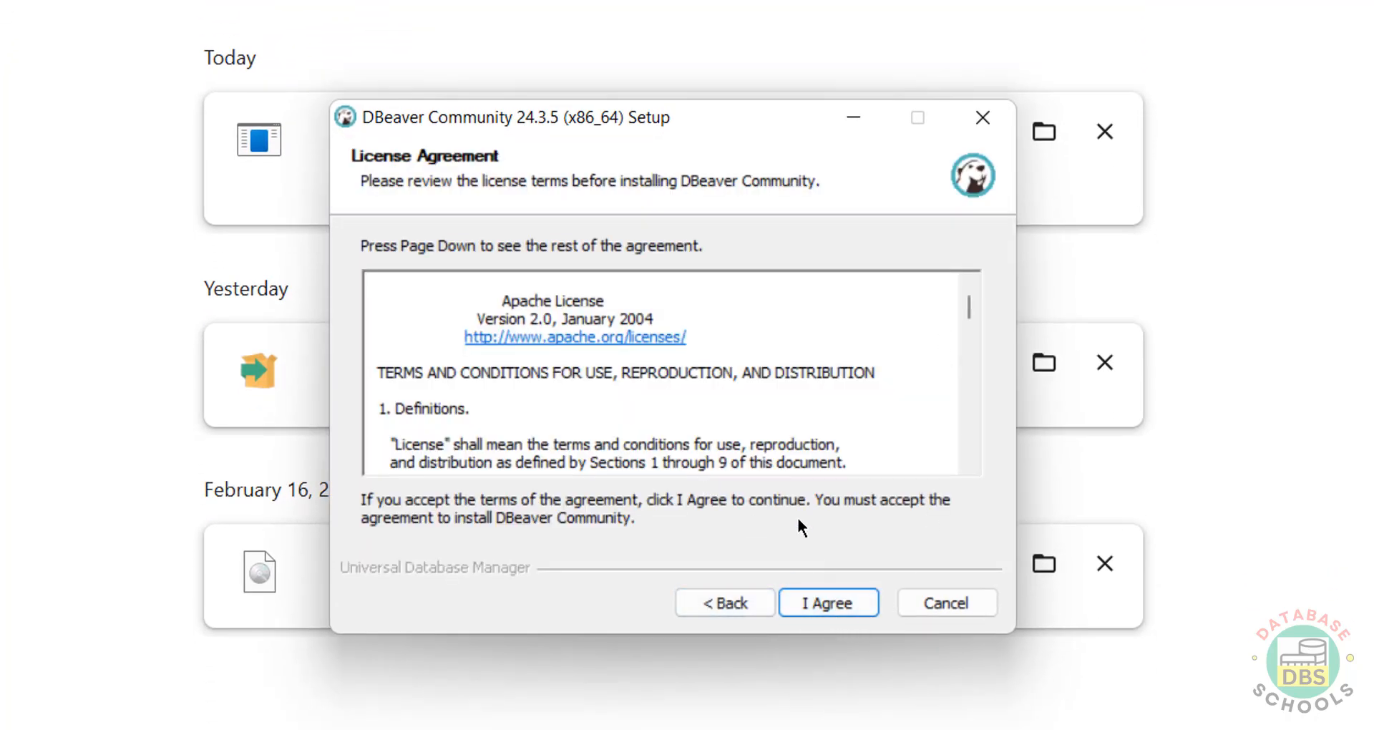
left_click(844, 603)
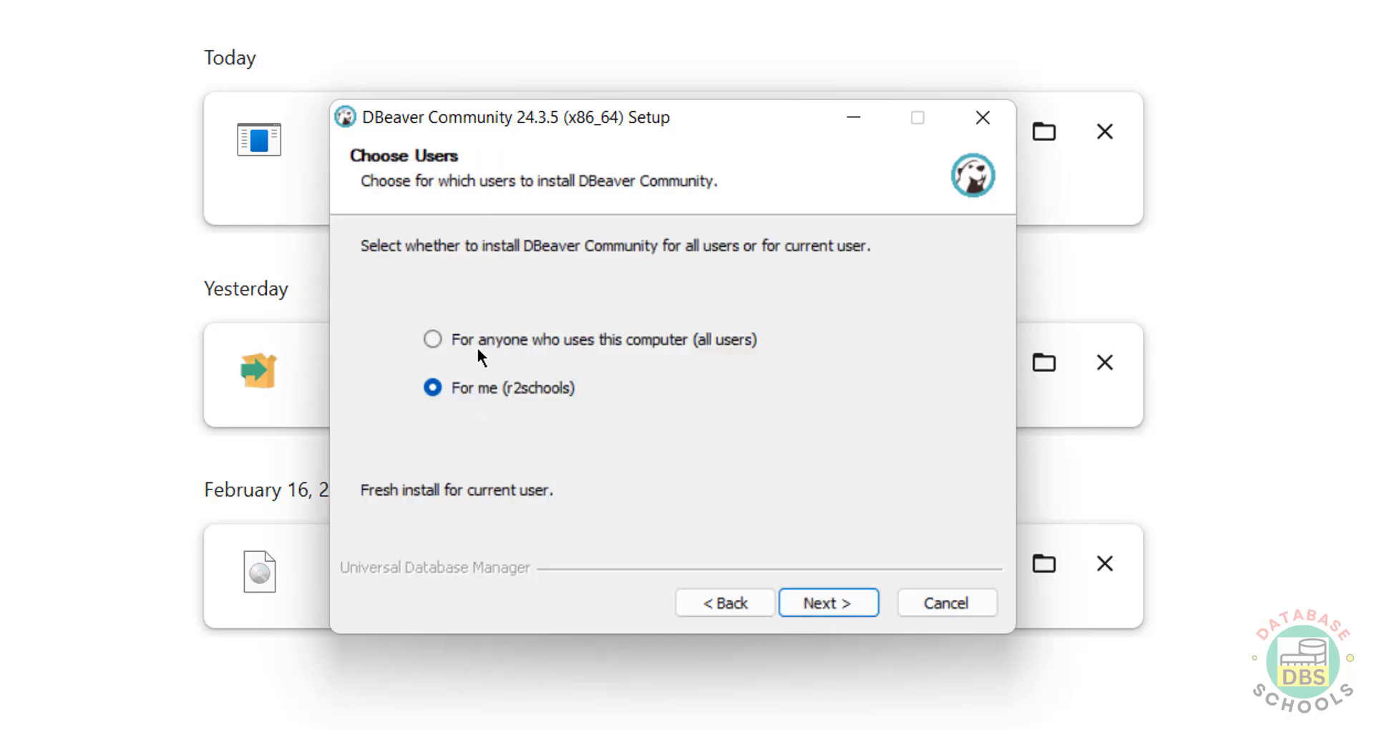
left_click(587, 356)
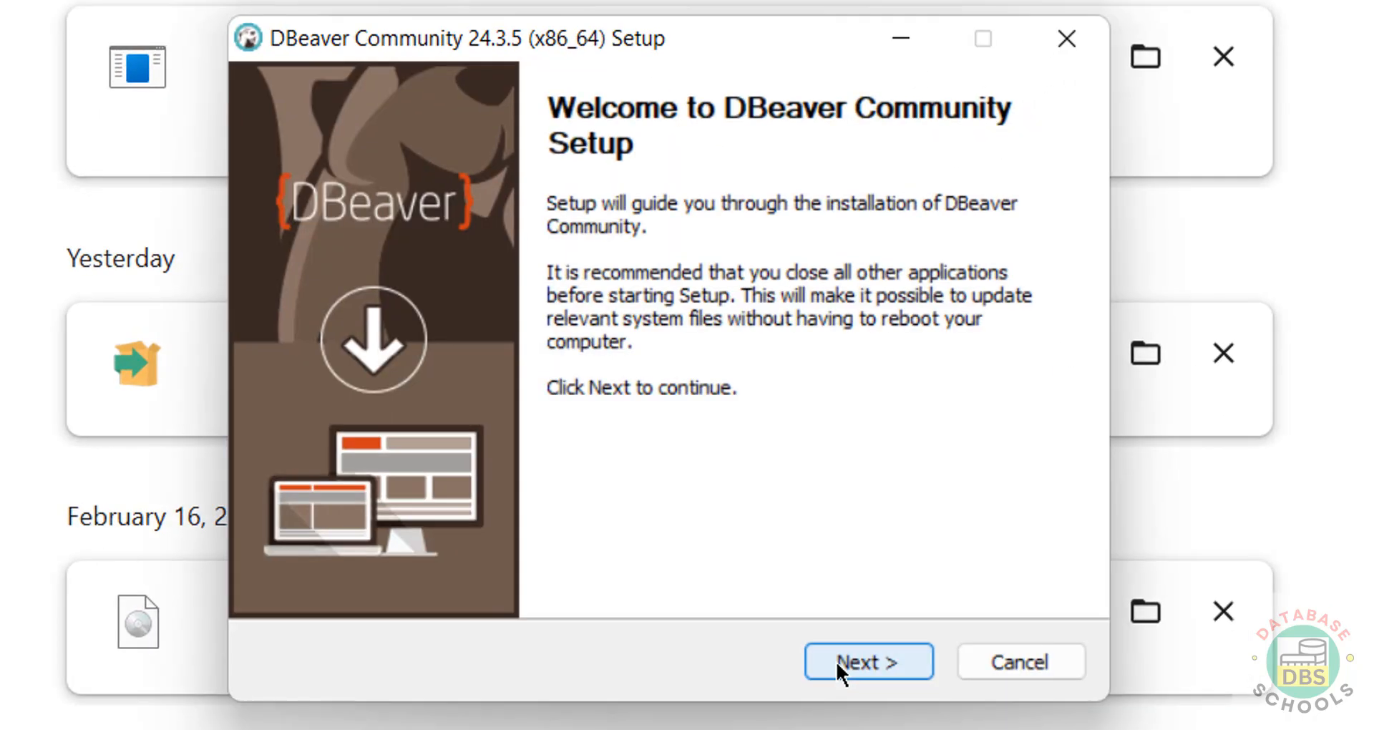
left_click(835, 661)
left_click(836, 654)
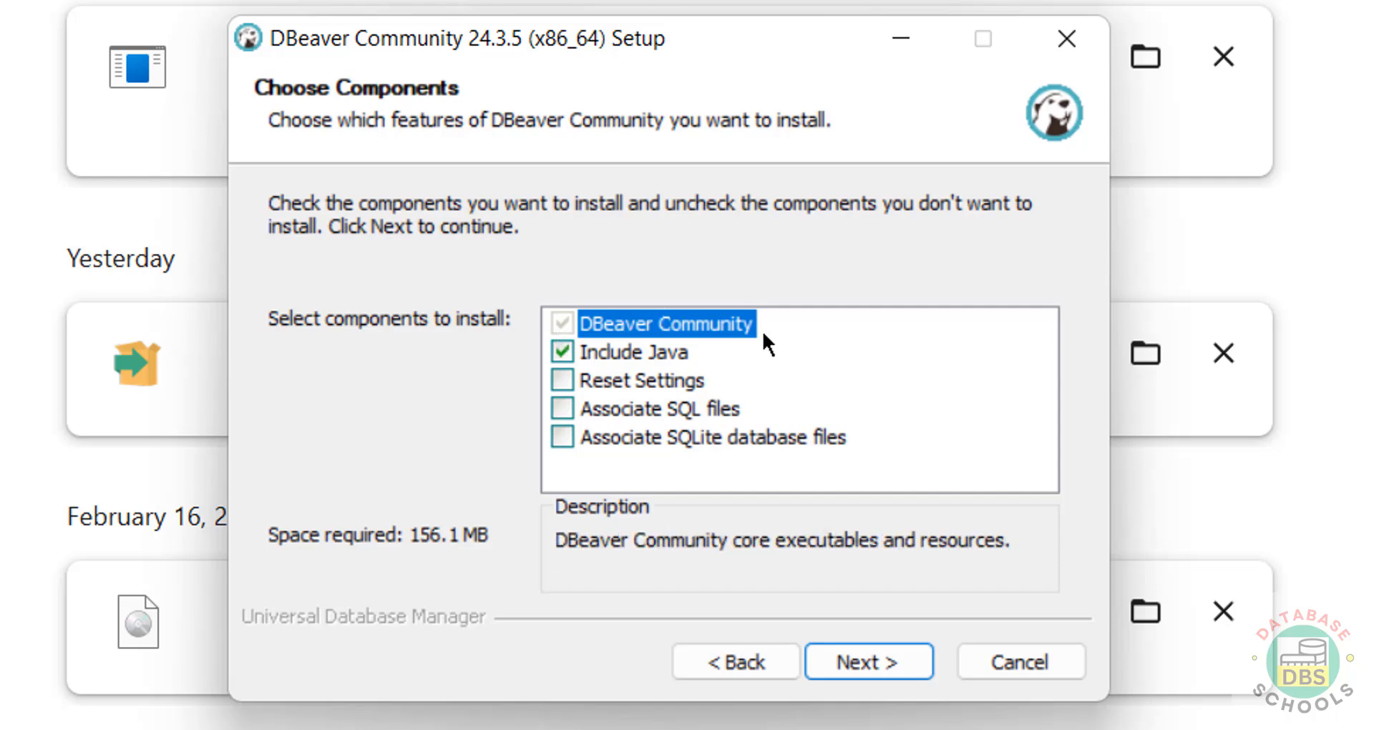
Step: Check Include Java, Reset Settings, and the SQL and SQLite file associations, then continue
left_click(555, 355)
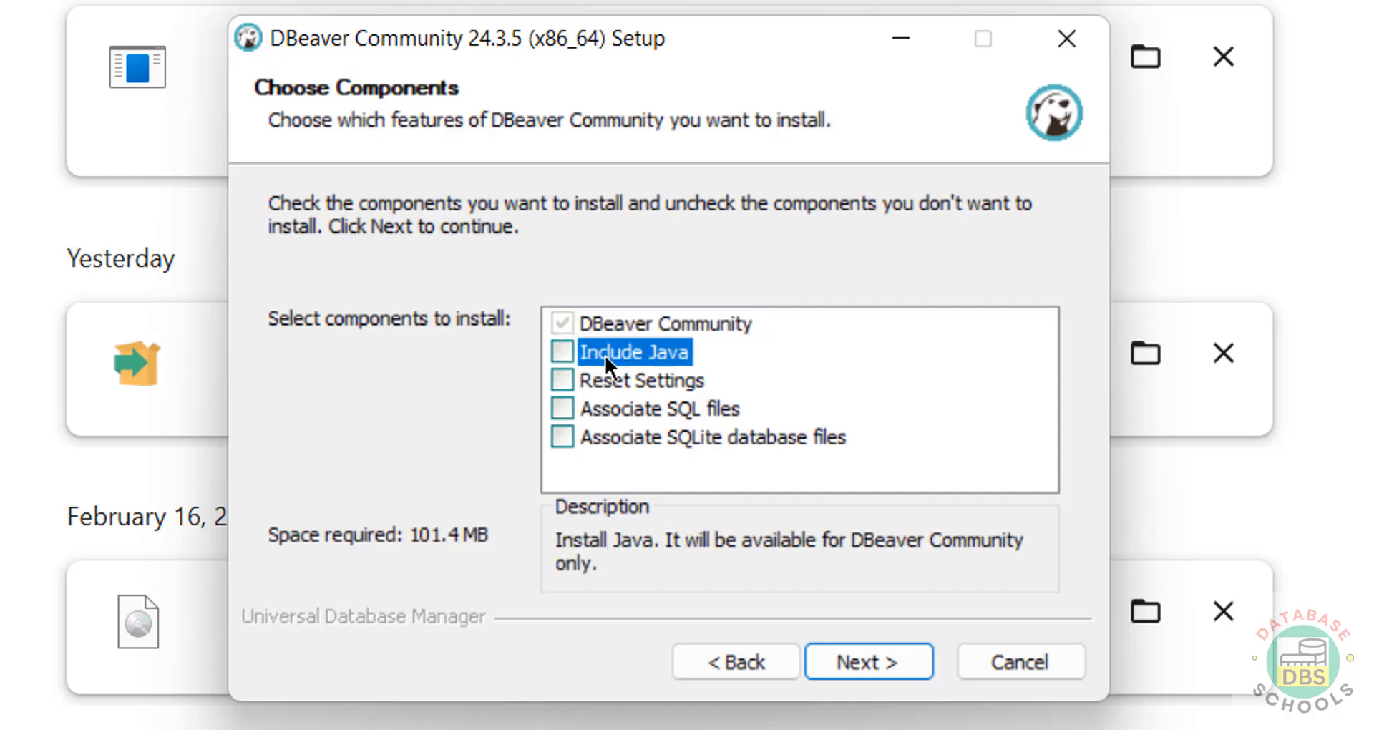
left_click(558, 357)
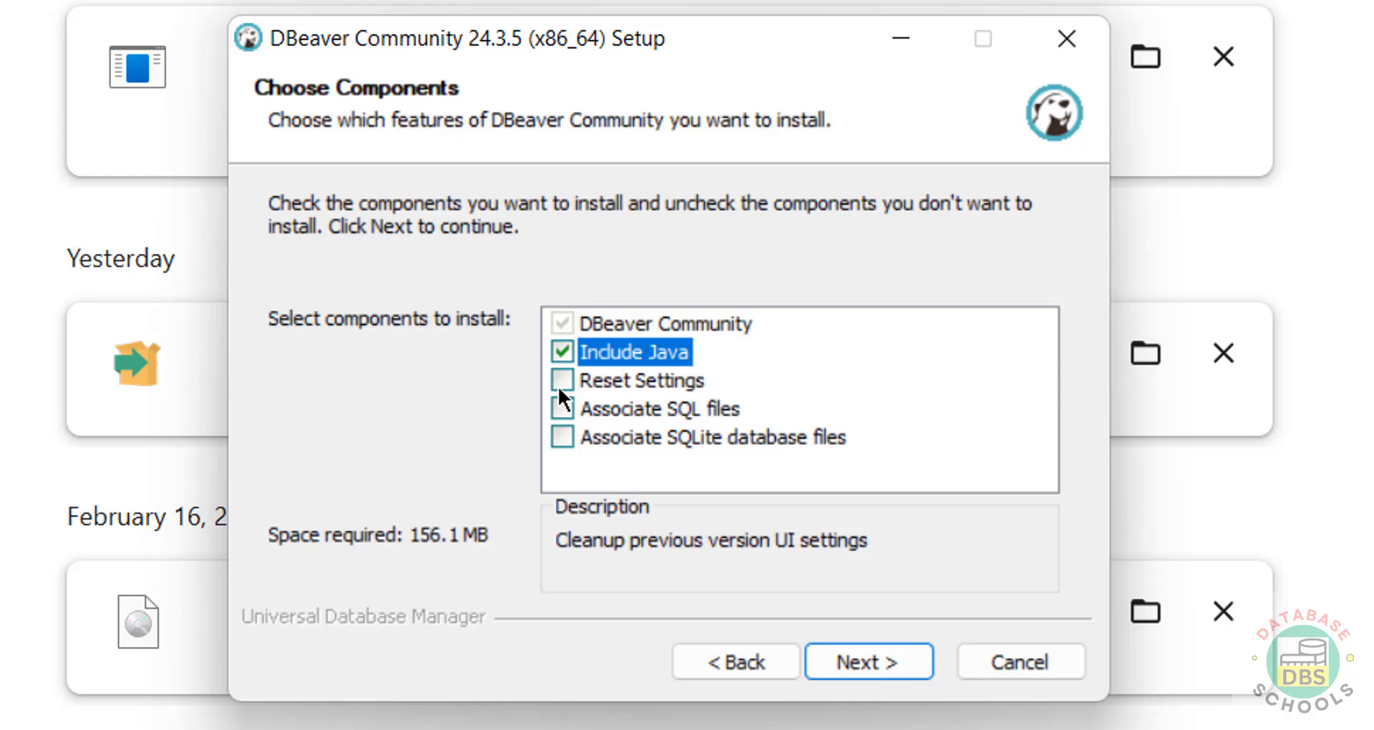
left_click(558, 385)
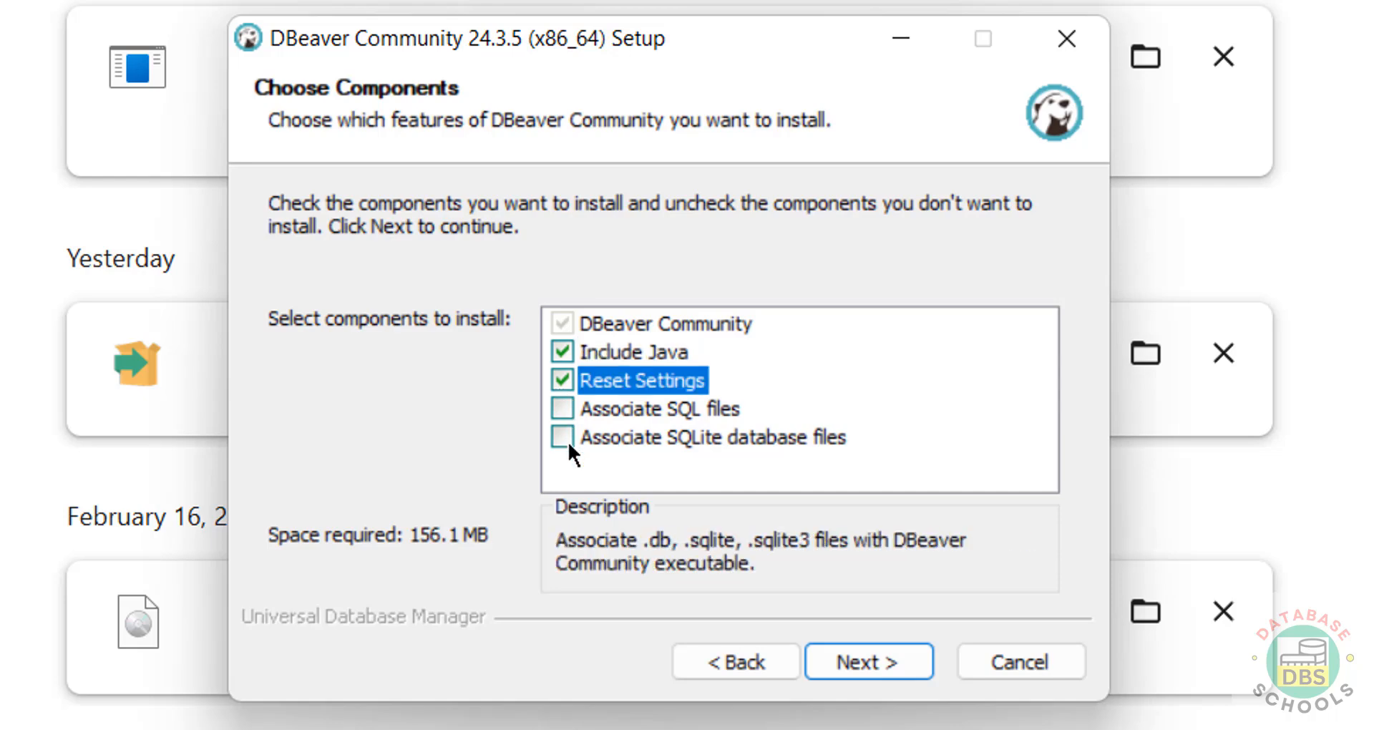
left_click(568, 440)
left_click(568, 412)
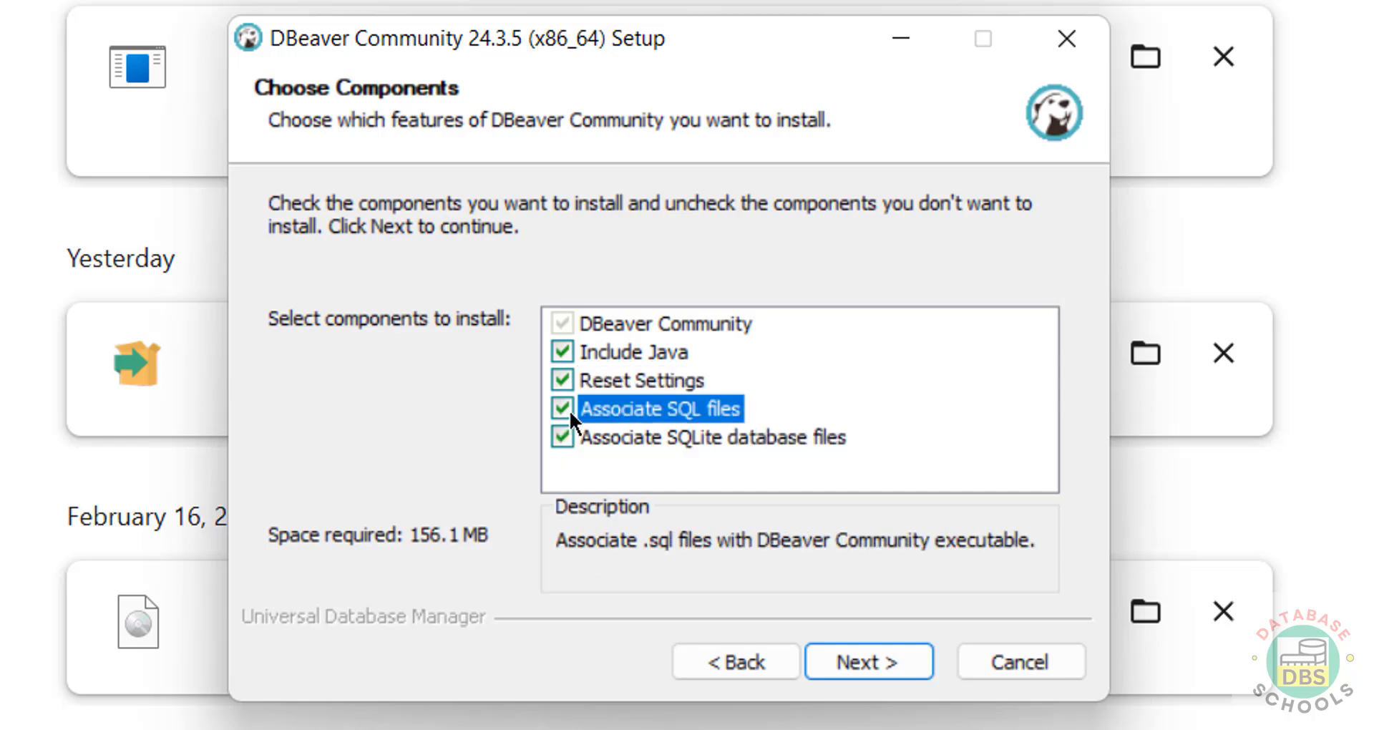
left_click(845, 668)
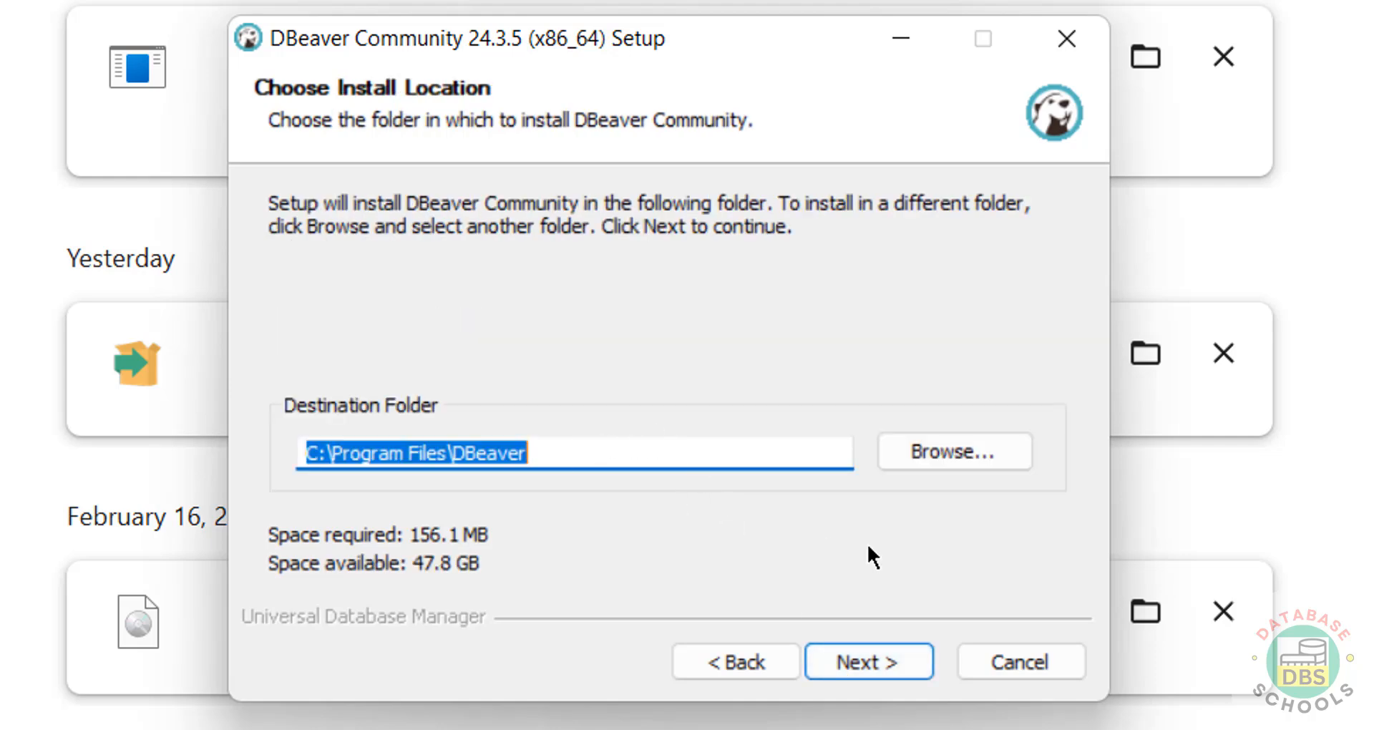
Step: Keep C:\Program Files\DBeaver as install folder, with DBeaver Community Start Menu shortcuts enabled
left_click(933, 448)
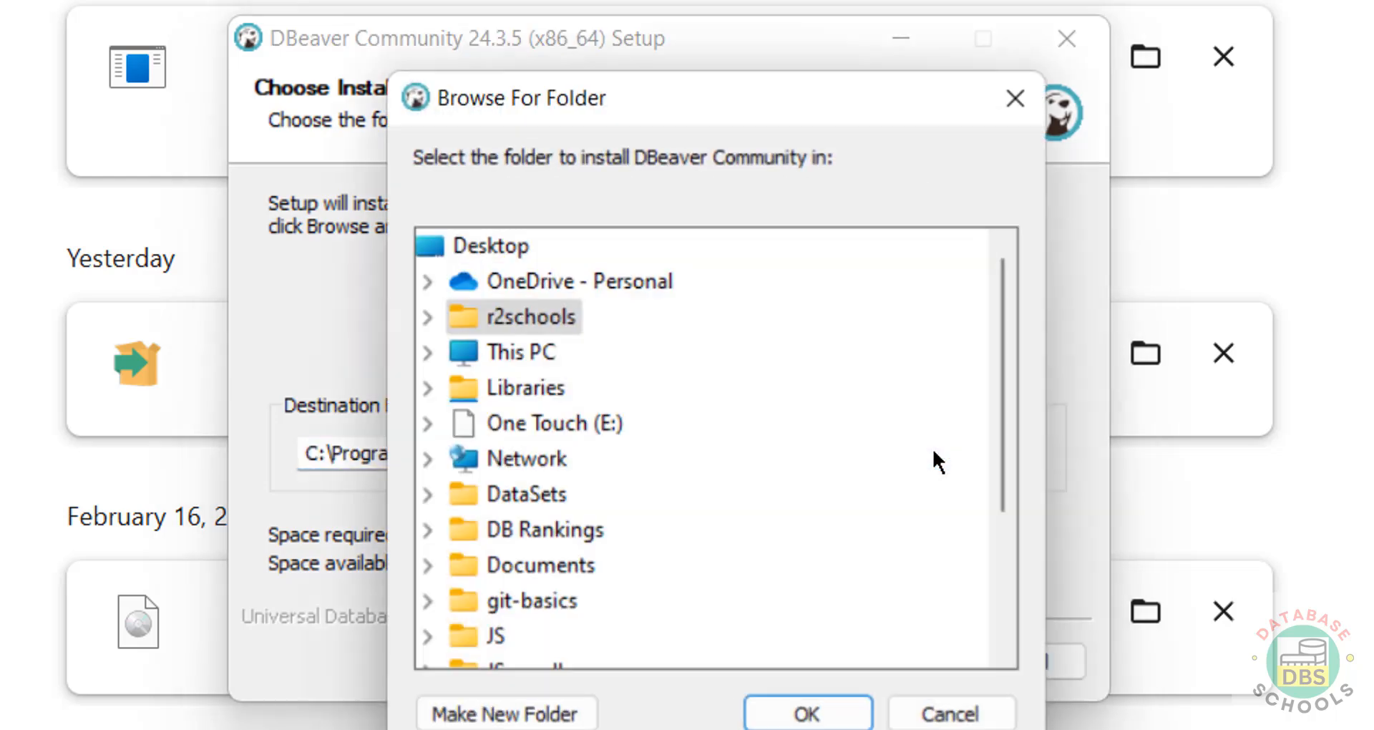
left_click(960, 716)
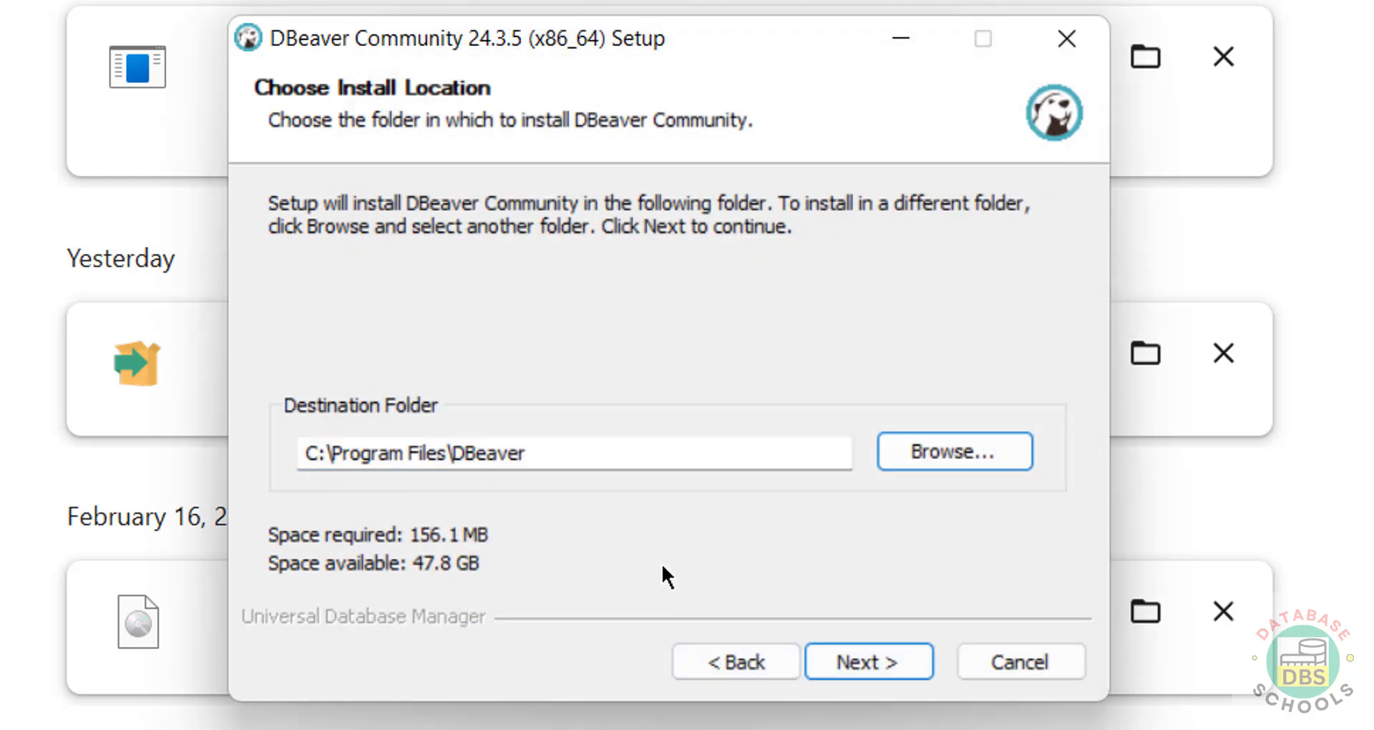
left_click(877, 662)
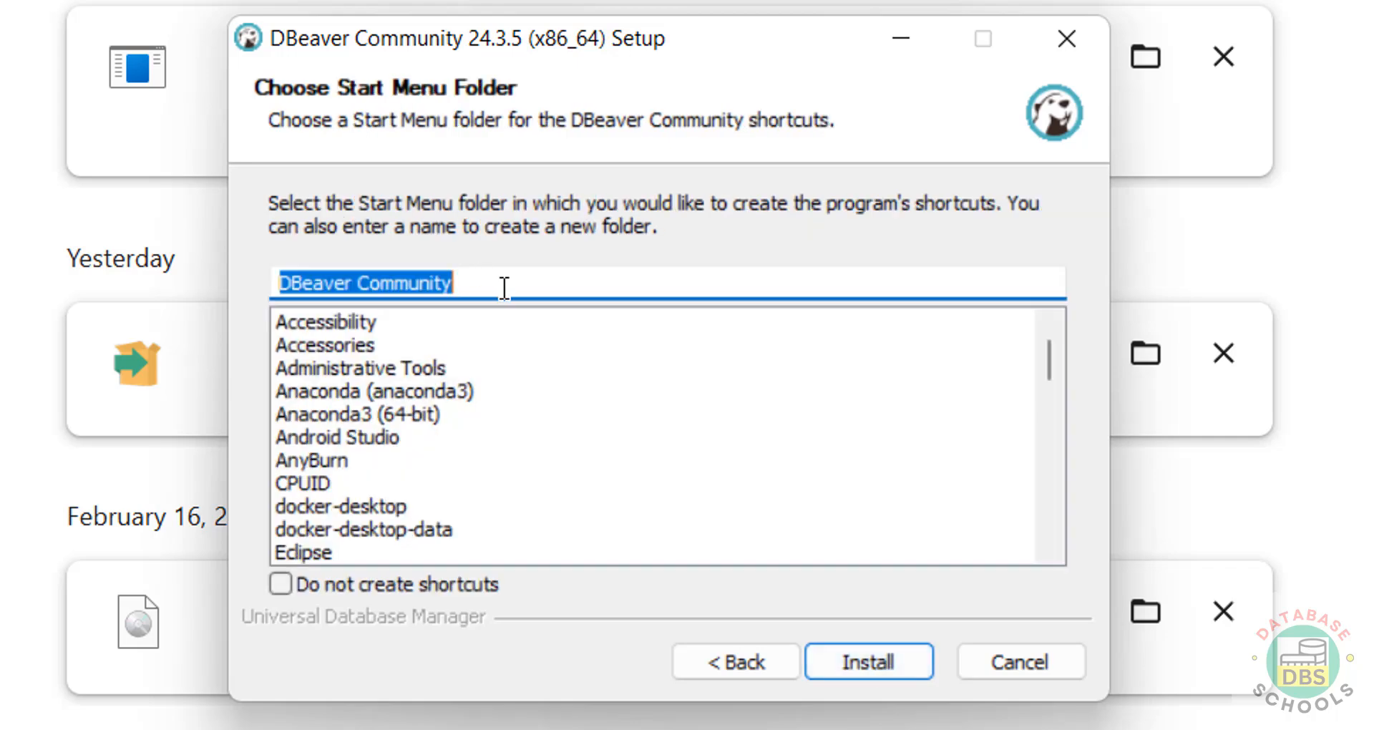
left_click(401, 588)
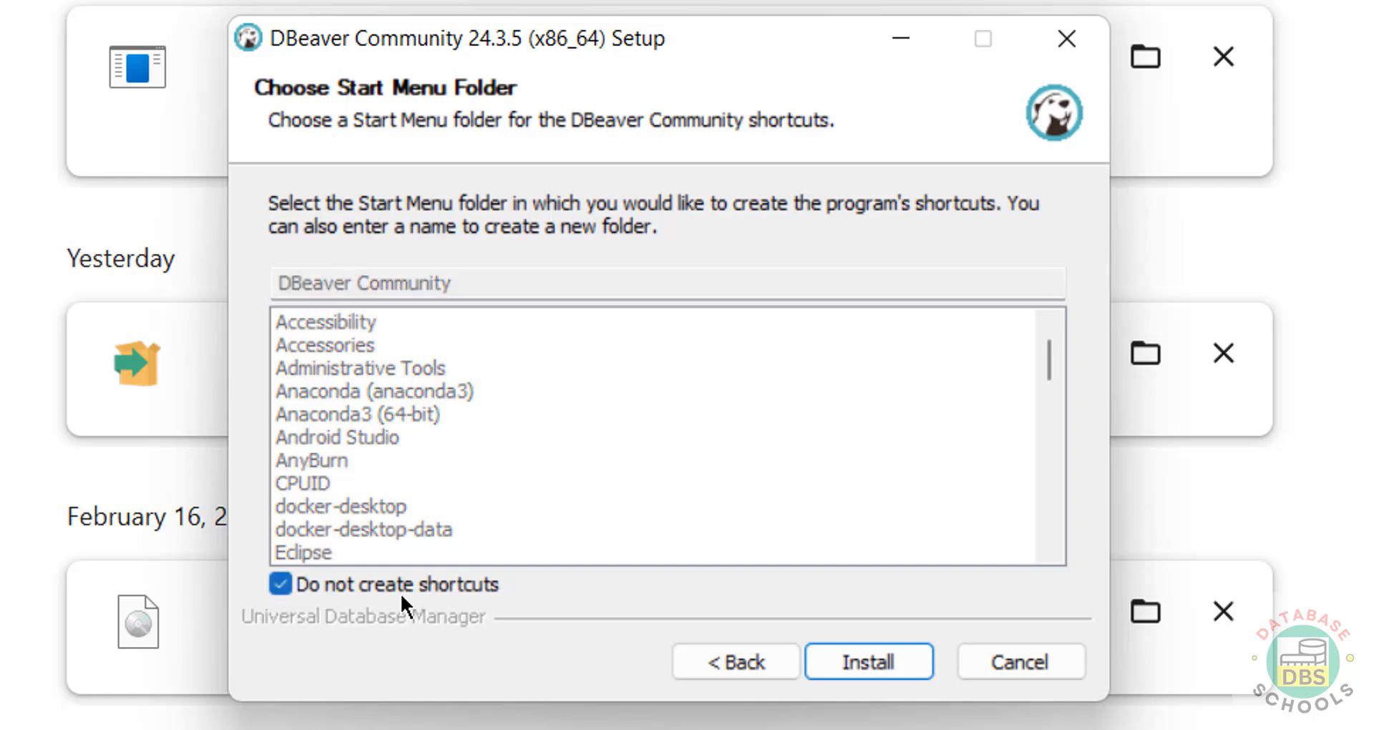
left_click(352, 590)
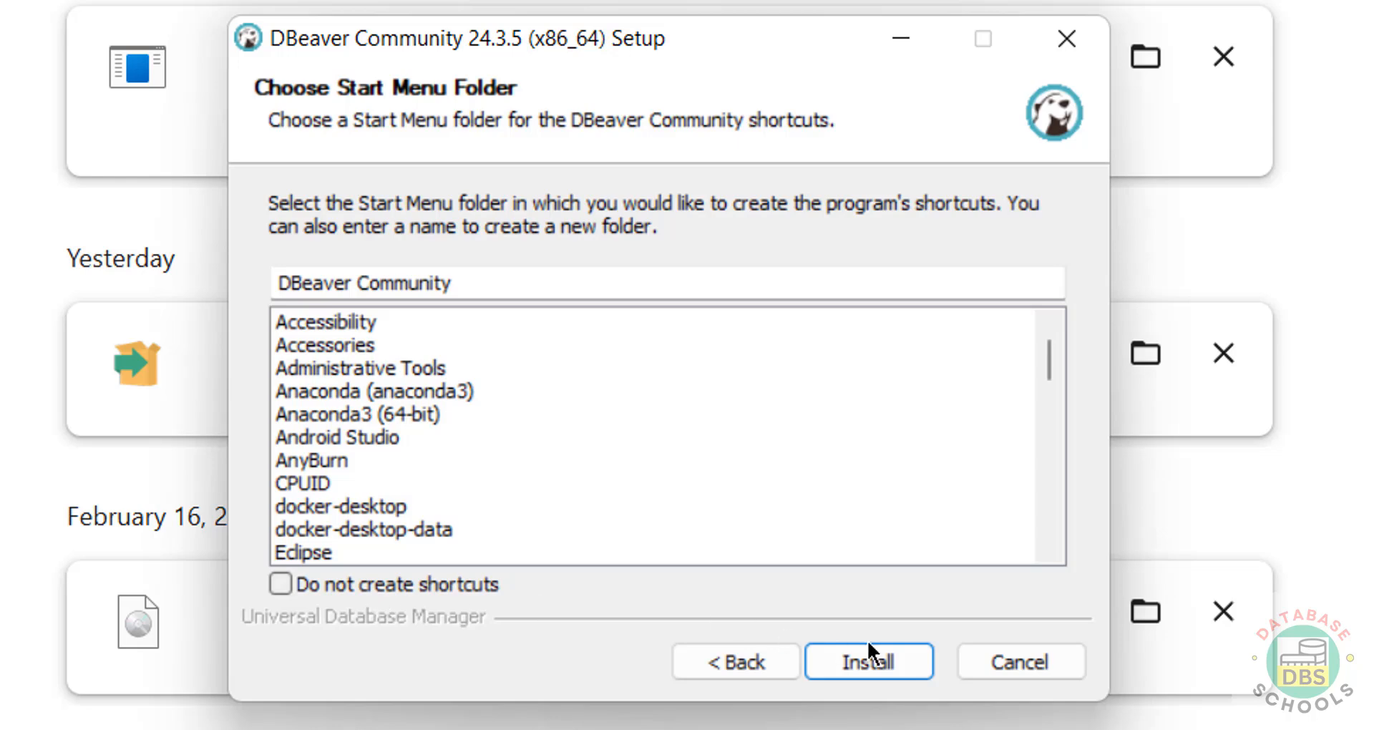
Step: Run the DBeaver Community installation to completion and finish the setup
left_click(883, 652)
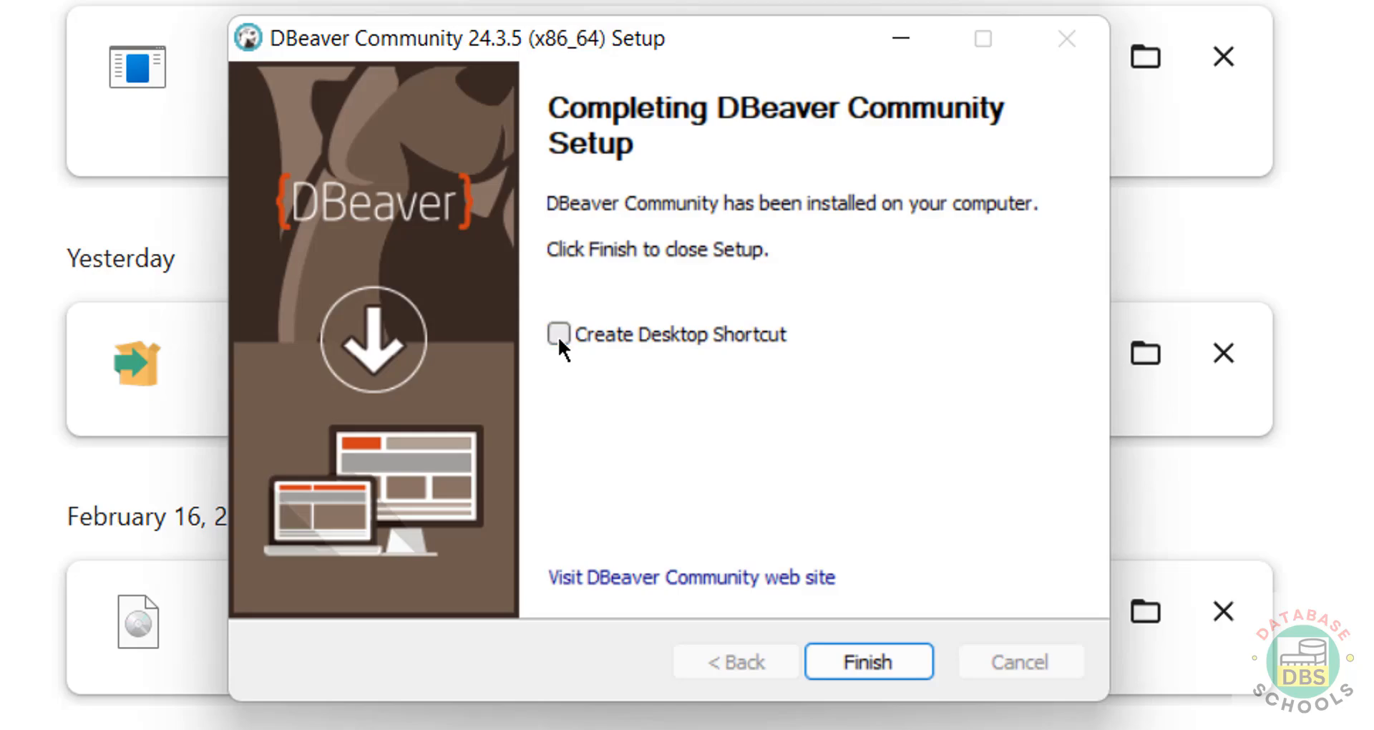
left_click(881, 655)
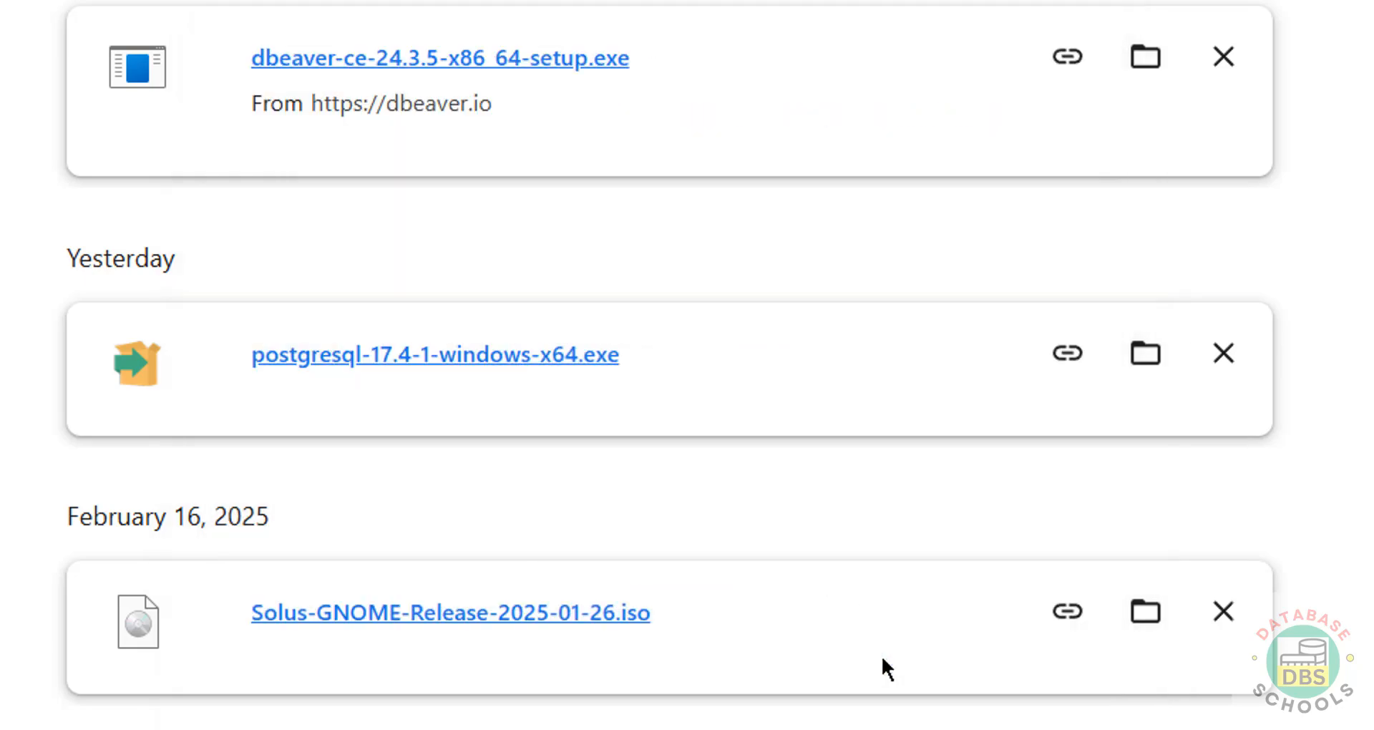
Step: In Start's All apps list, scroll to D and expand the DBeaver Community folder
key("super")
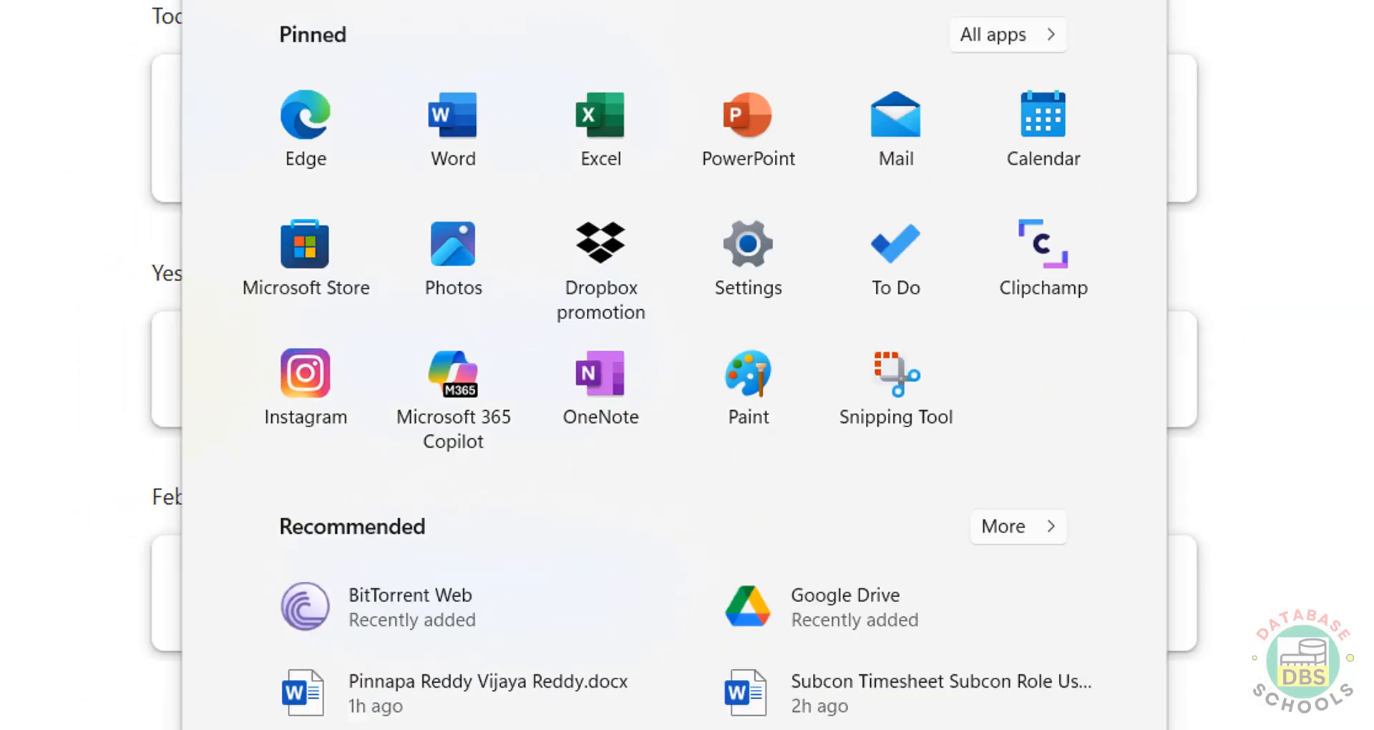
left_click(871, 179)
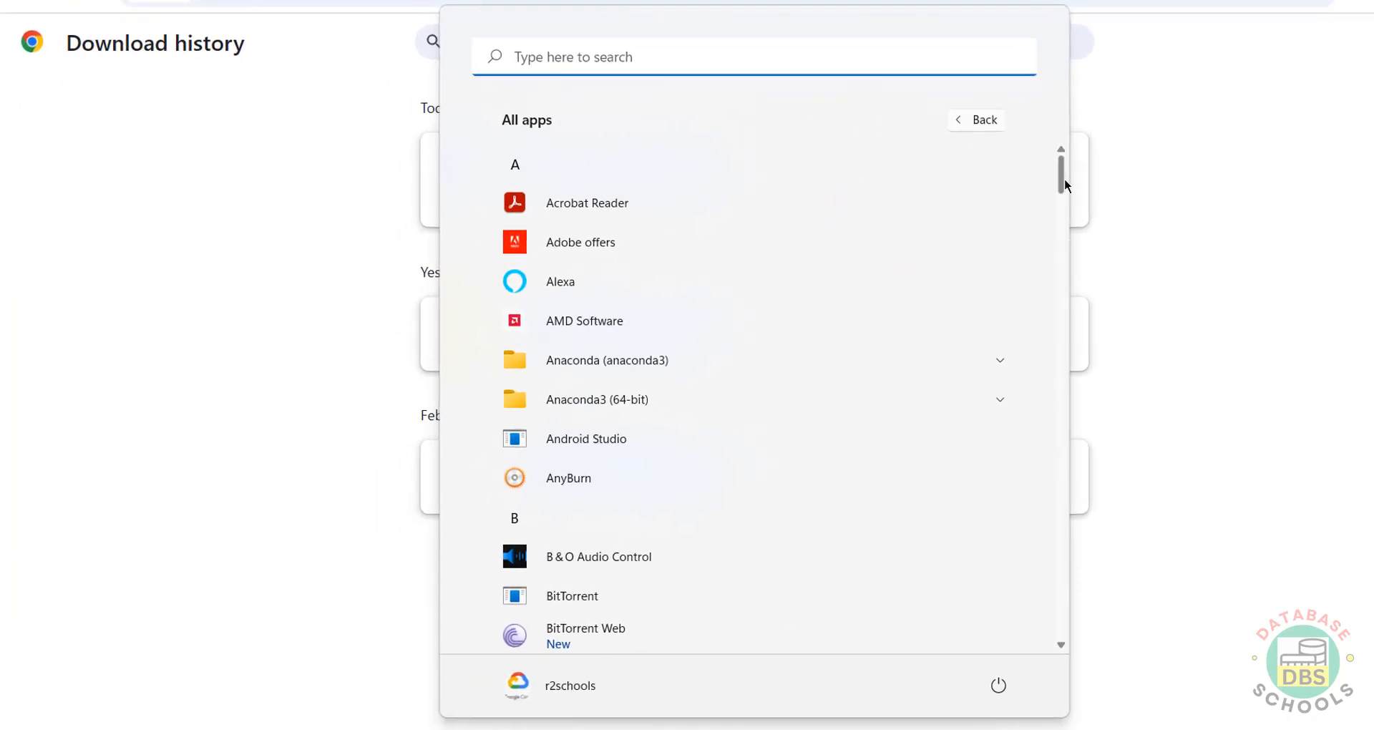
left_click_drag(1063, 178, 1060, 251)
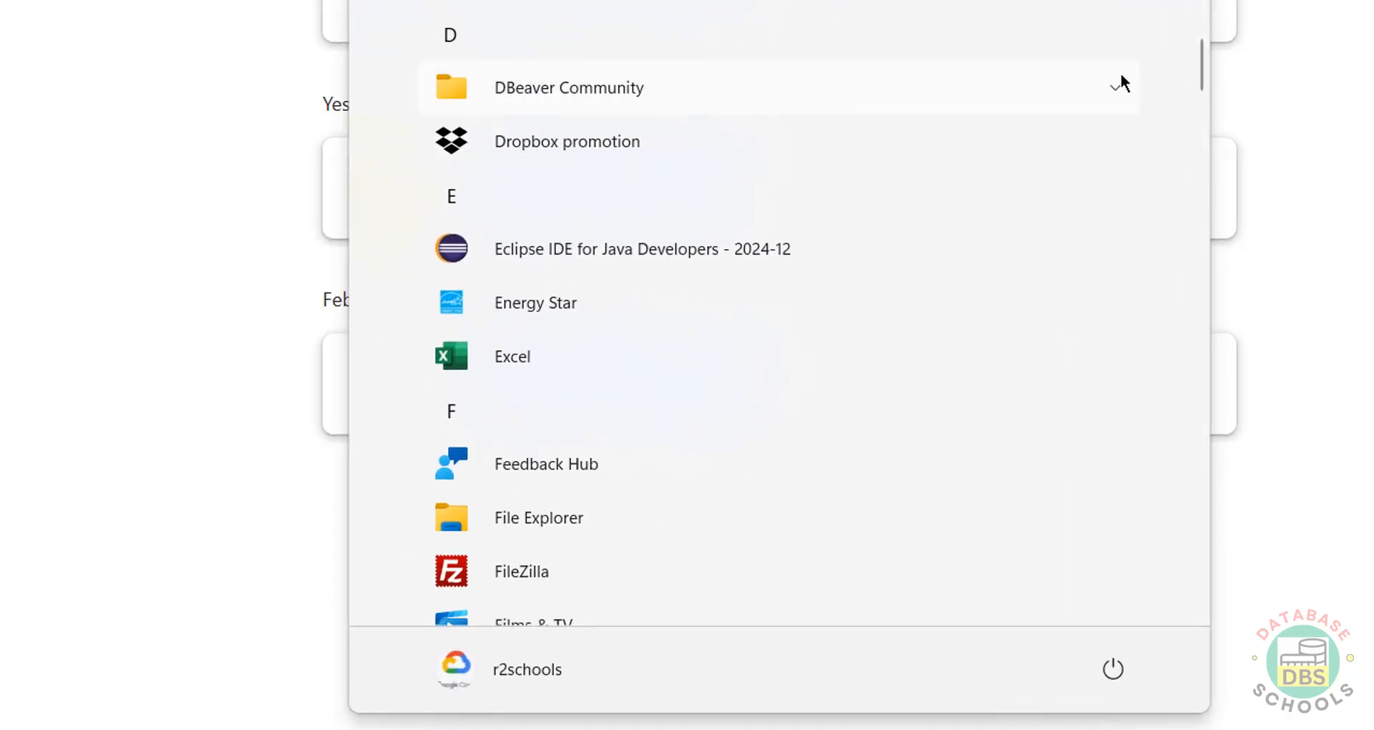
left_click(1117, 85)
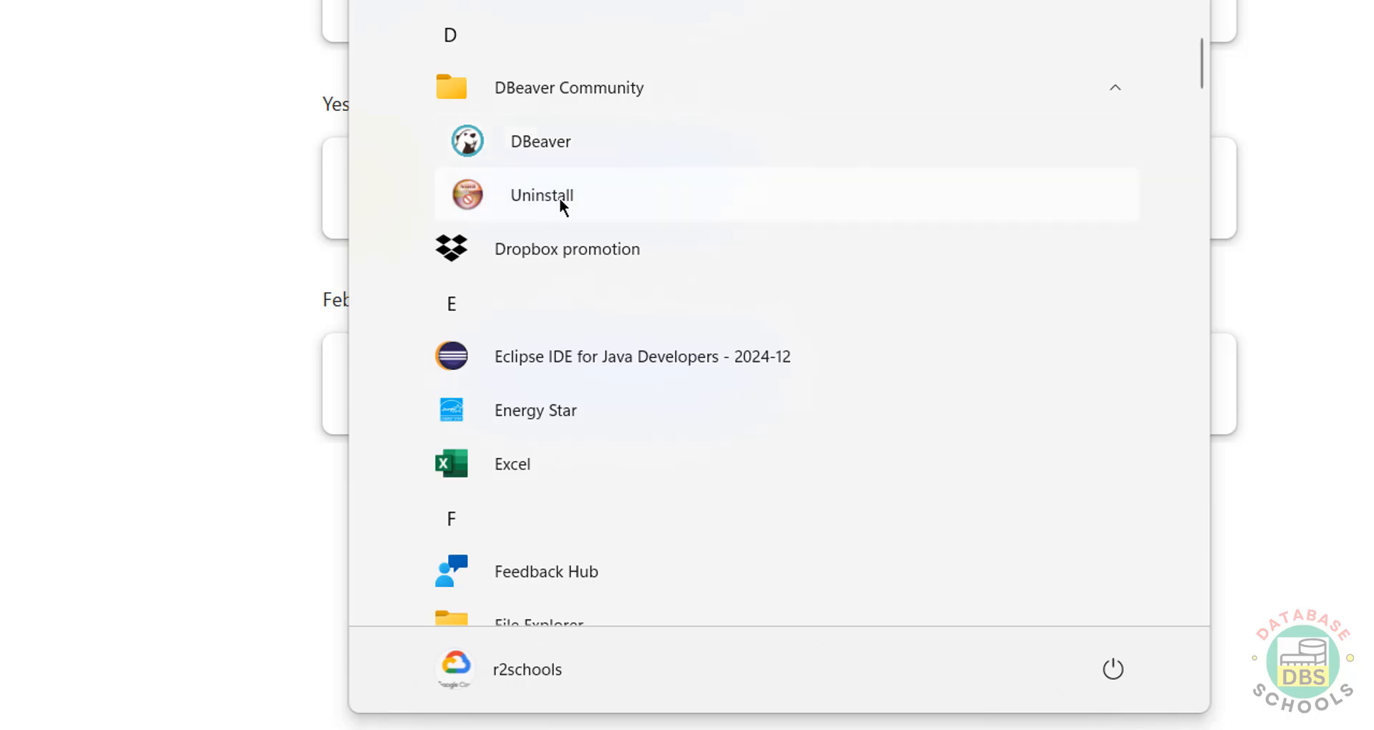
Step: Launch DBeaver, cancel the Windows Defender prompt, and confirm version 24.3.5 in Help > About
left_click(560, 148)
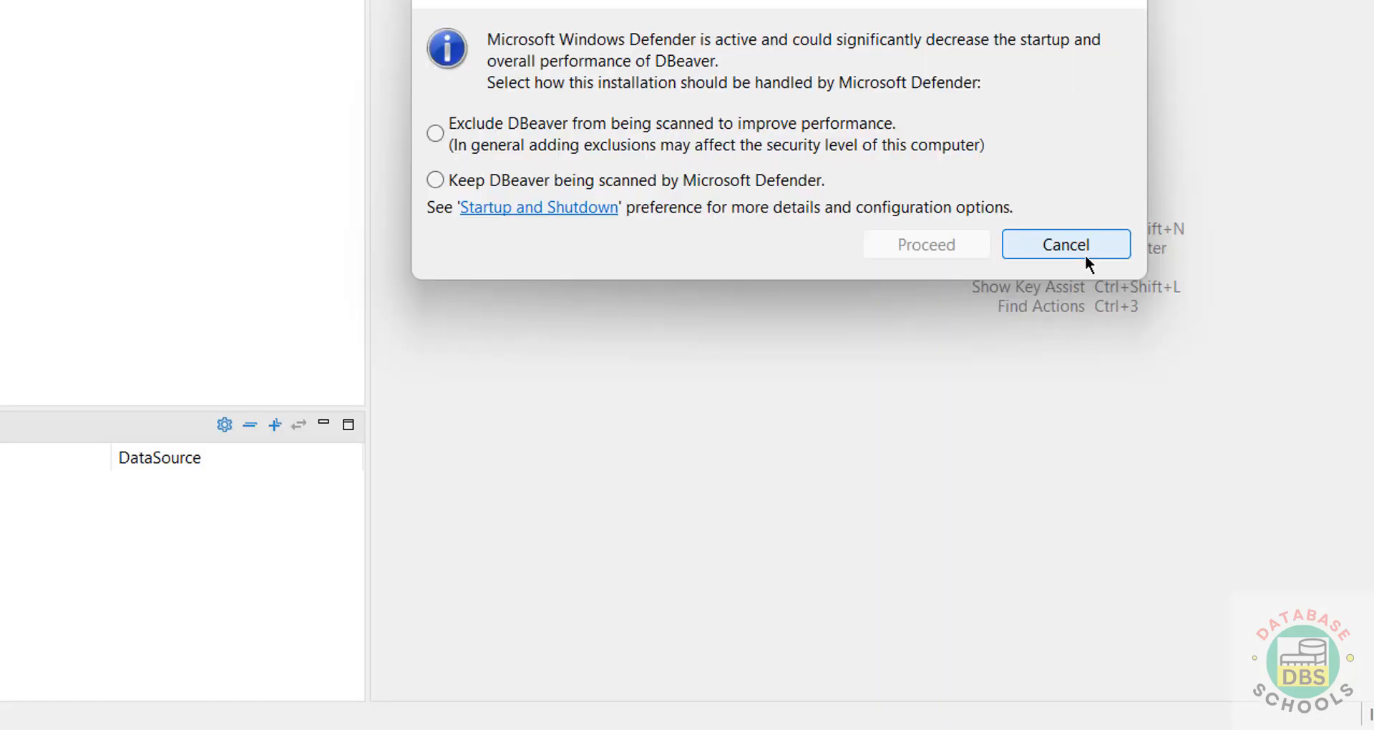
left_click(1085, 255)
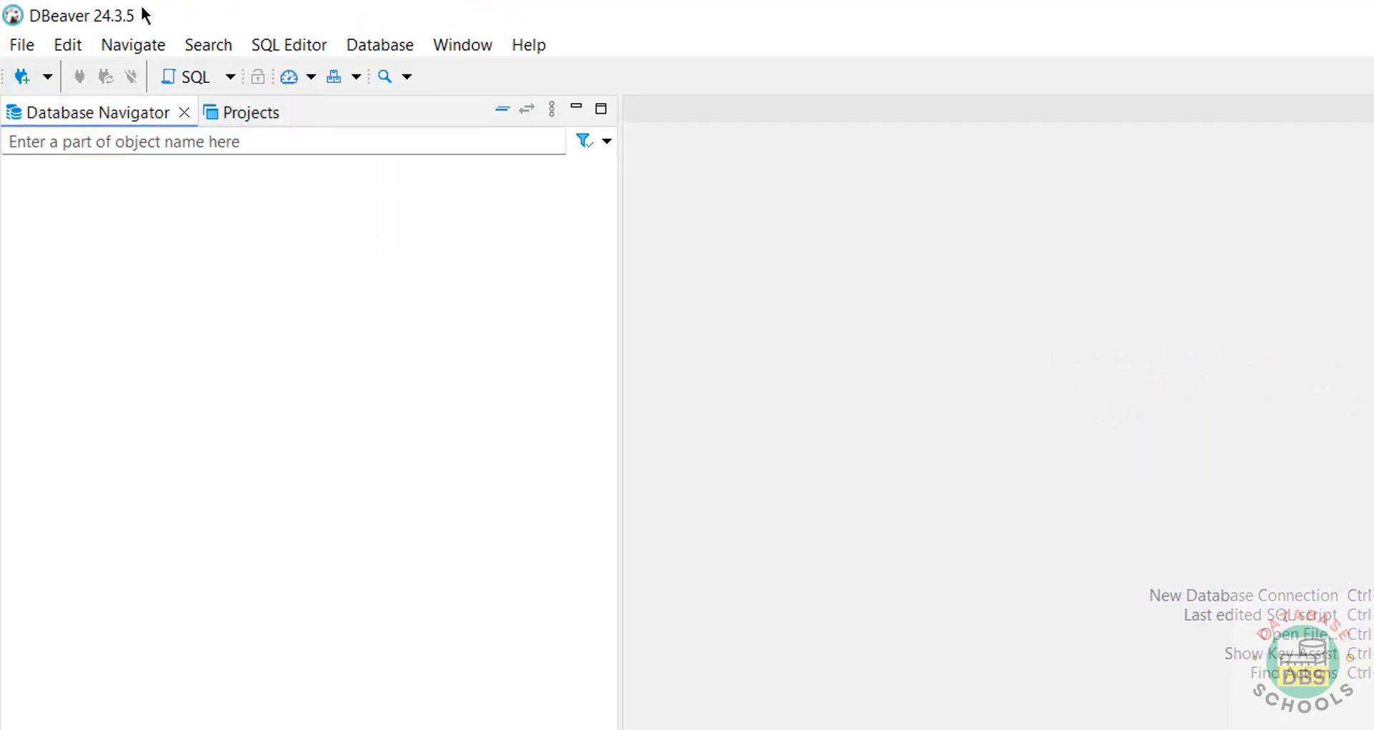
left_click(541, 53)
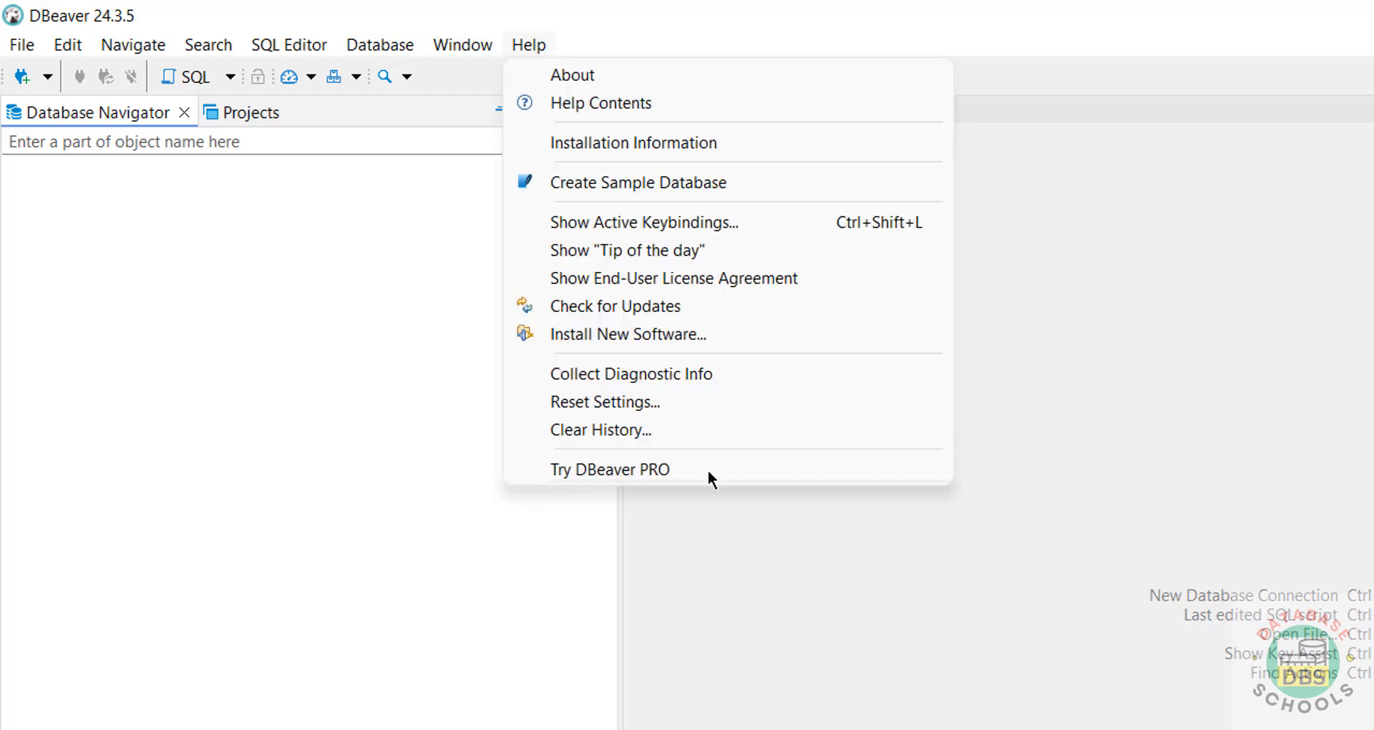
left_click(620, 75)
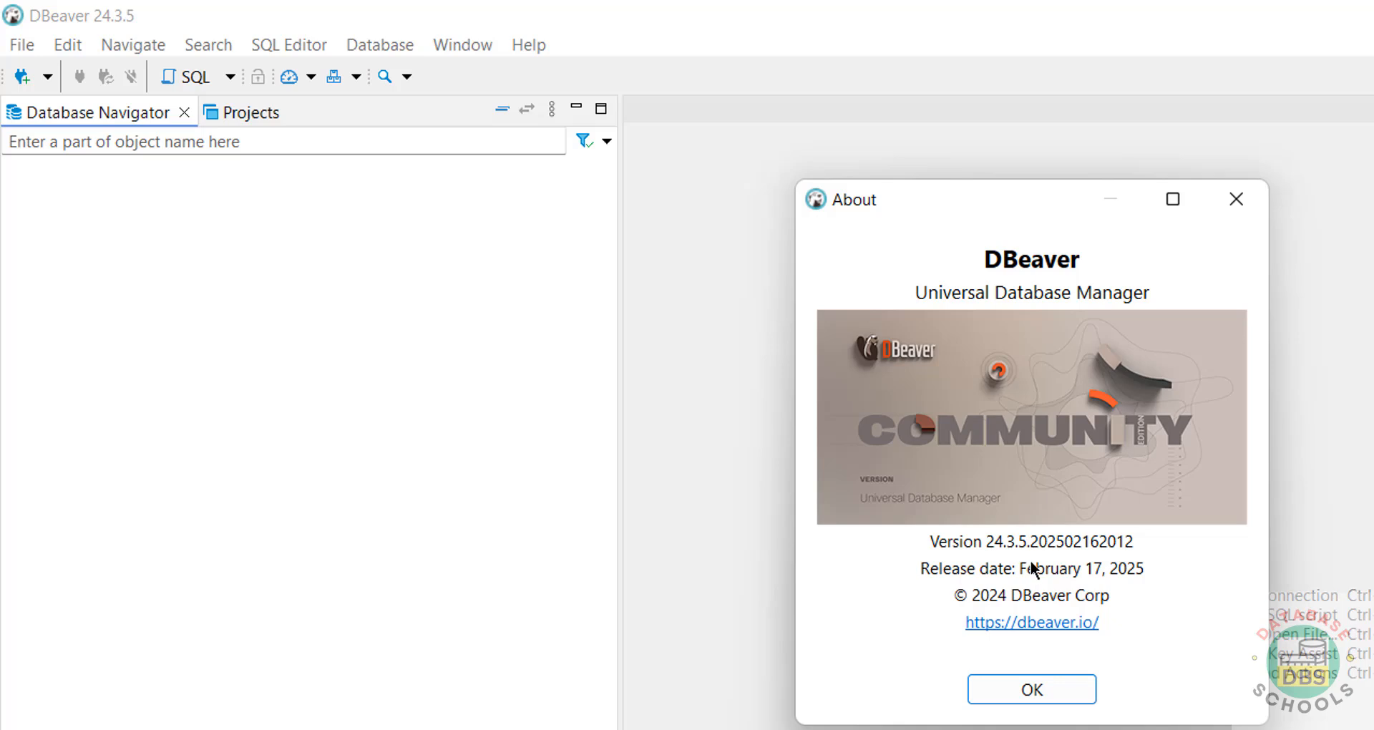
left_click(1027, 694)
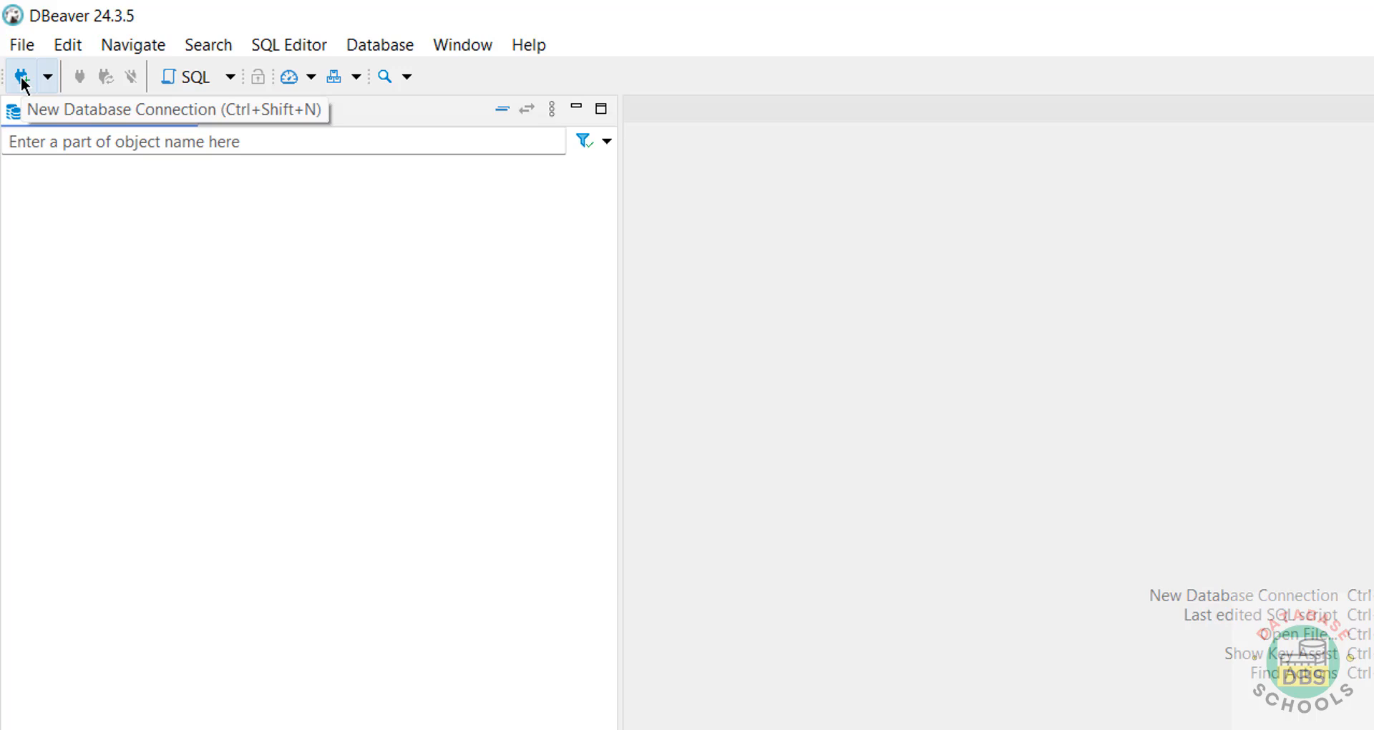
Step: Start a new PostgreSQL database connection and reach its connection settings
left_click(22, 78)
left_click(1347, 301)
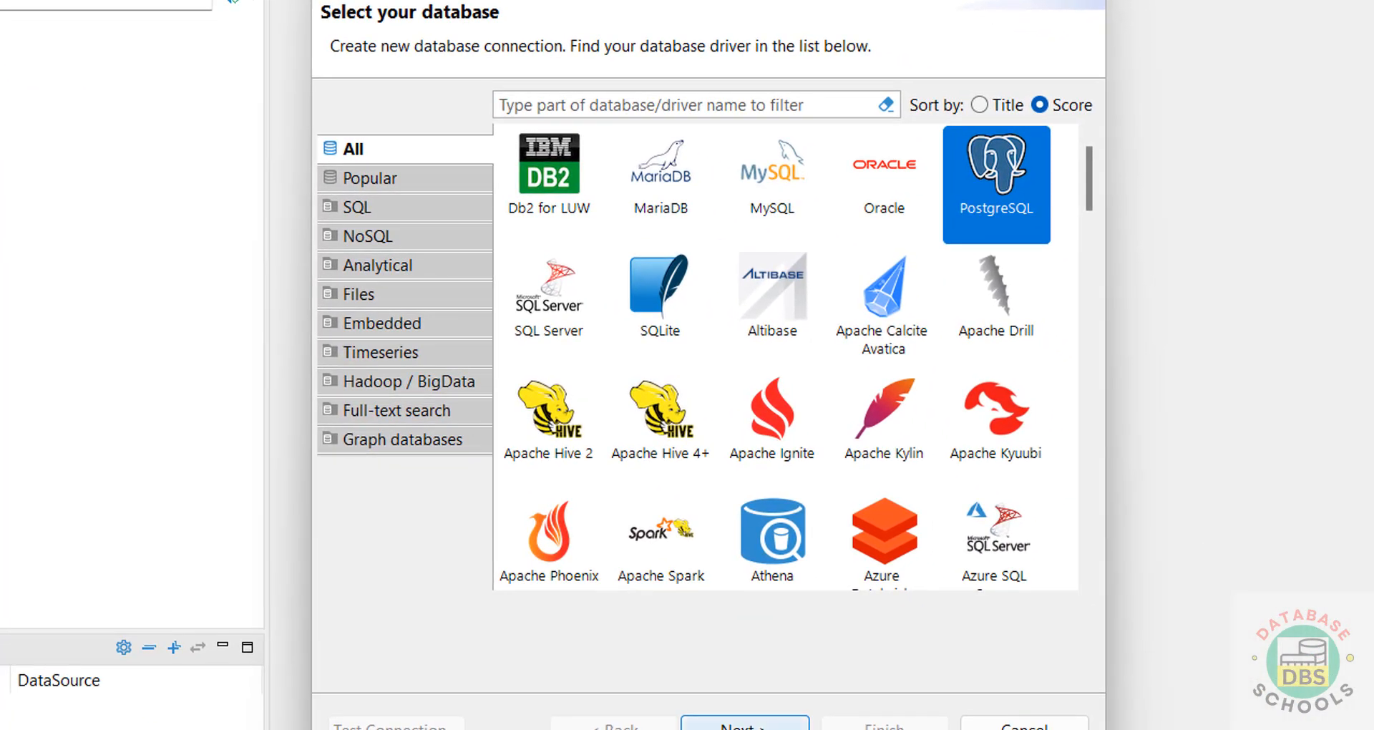
left_click(745, 724)
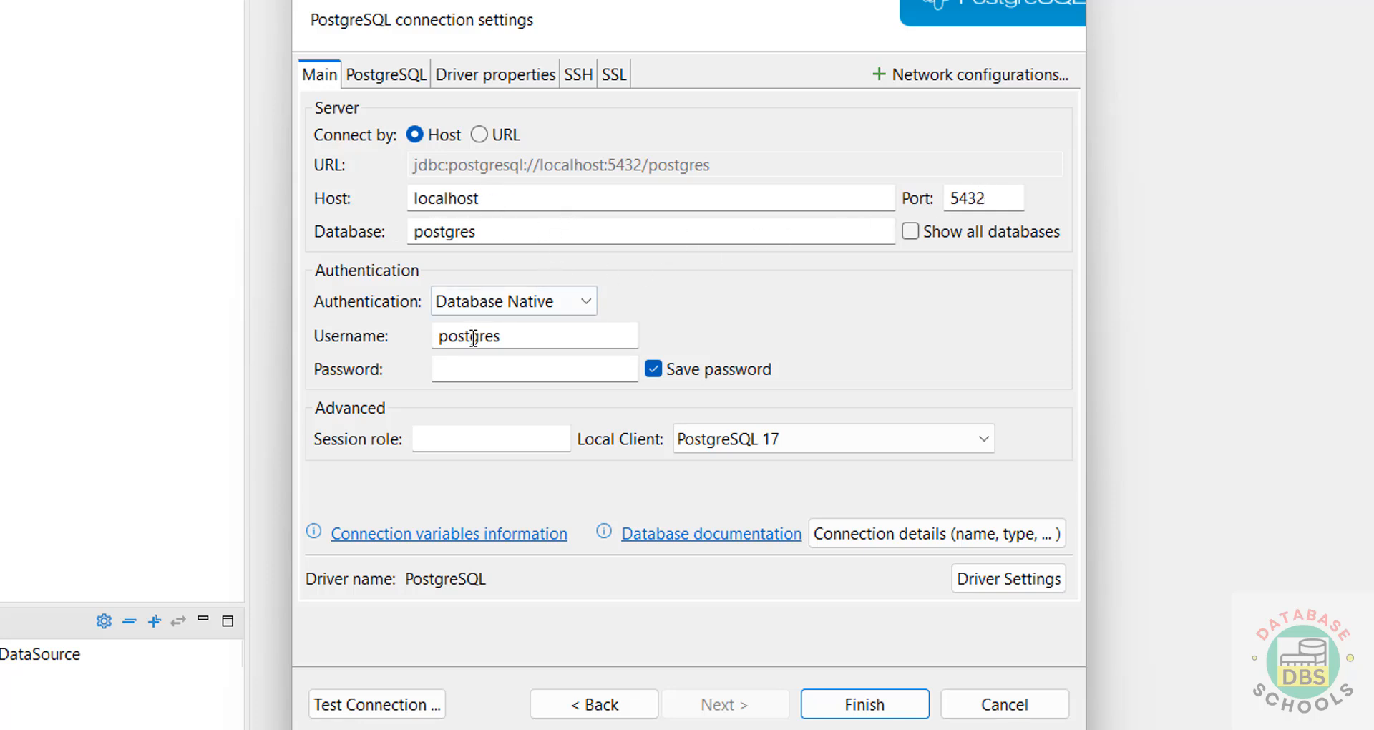
Step: Enter the database password and enable Show all databases for the postgres connection
left_click(482, 376)
type("admin1234")
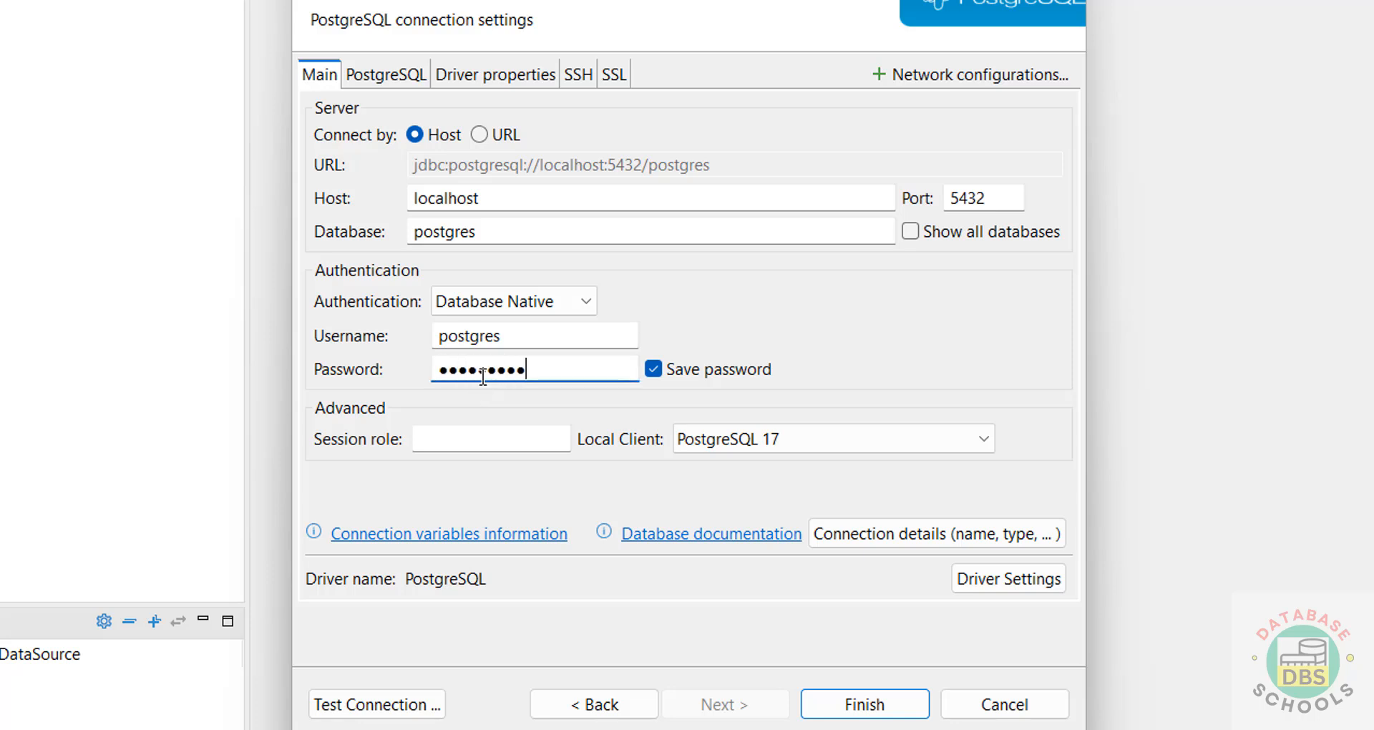
left_click(915, 231)
left_click_drag(511, 230, 399, 229)
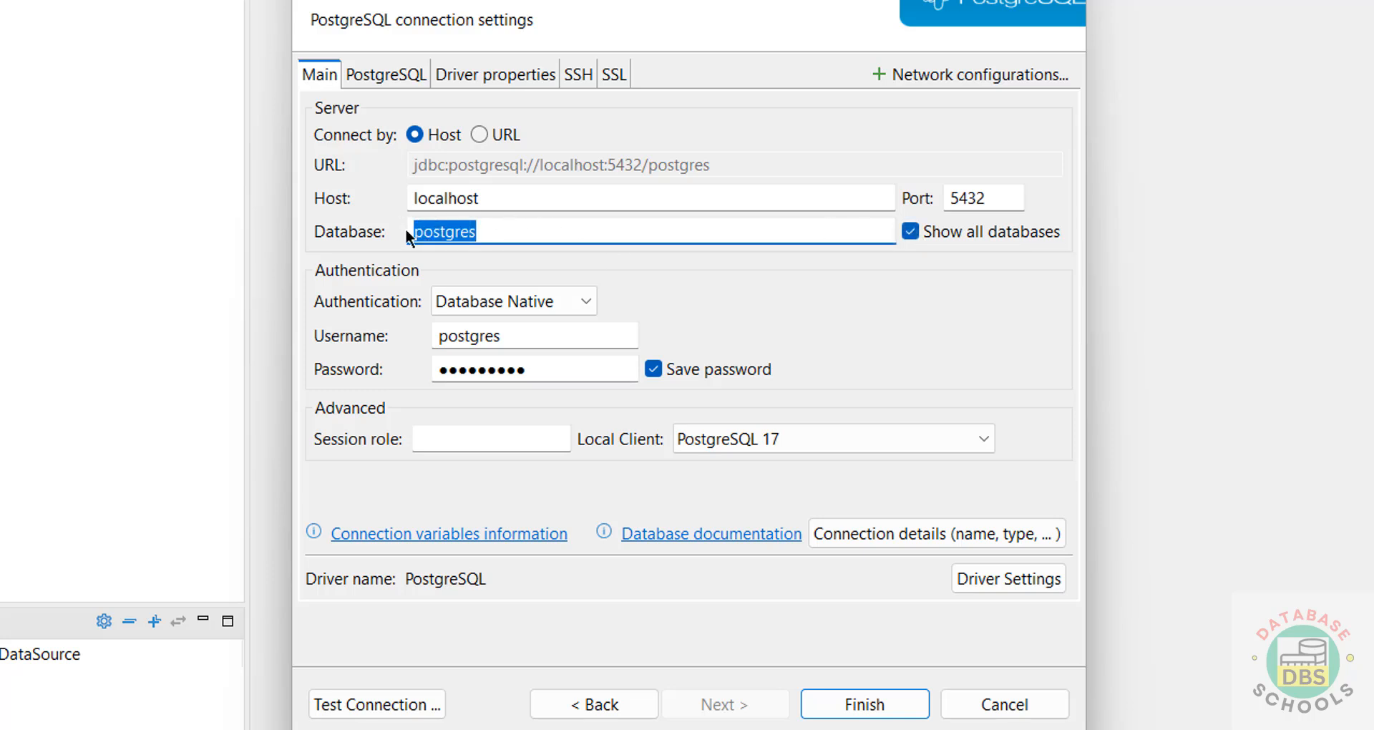
Step: Test the localhost:5432 connection successfully and save it to the Database Navigator
left_click(385, 706)
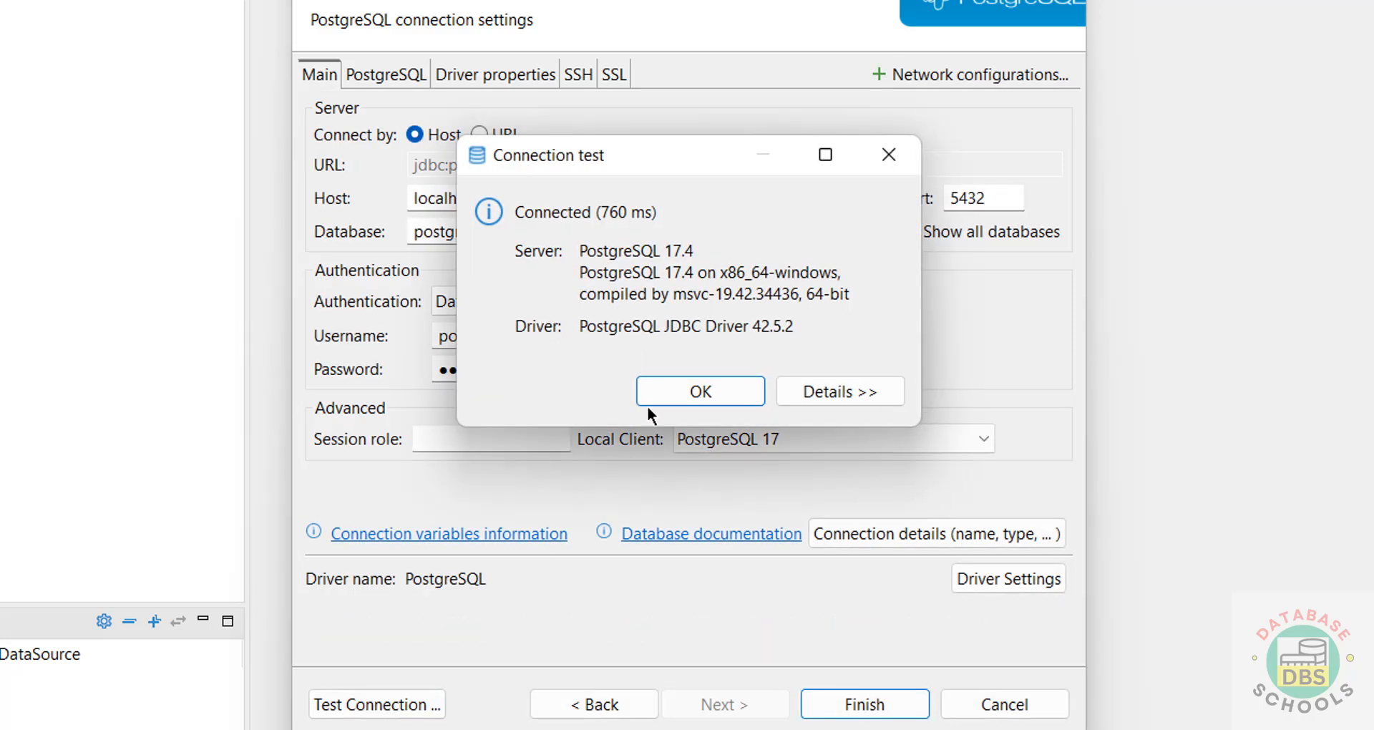
left_click(684, 388)
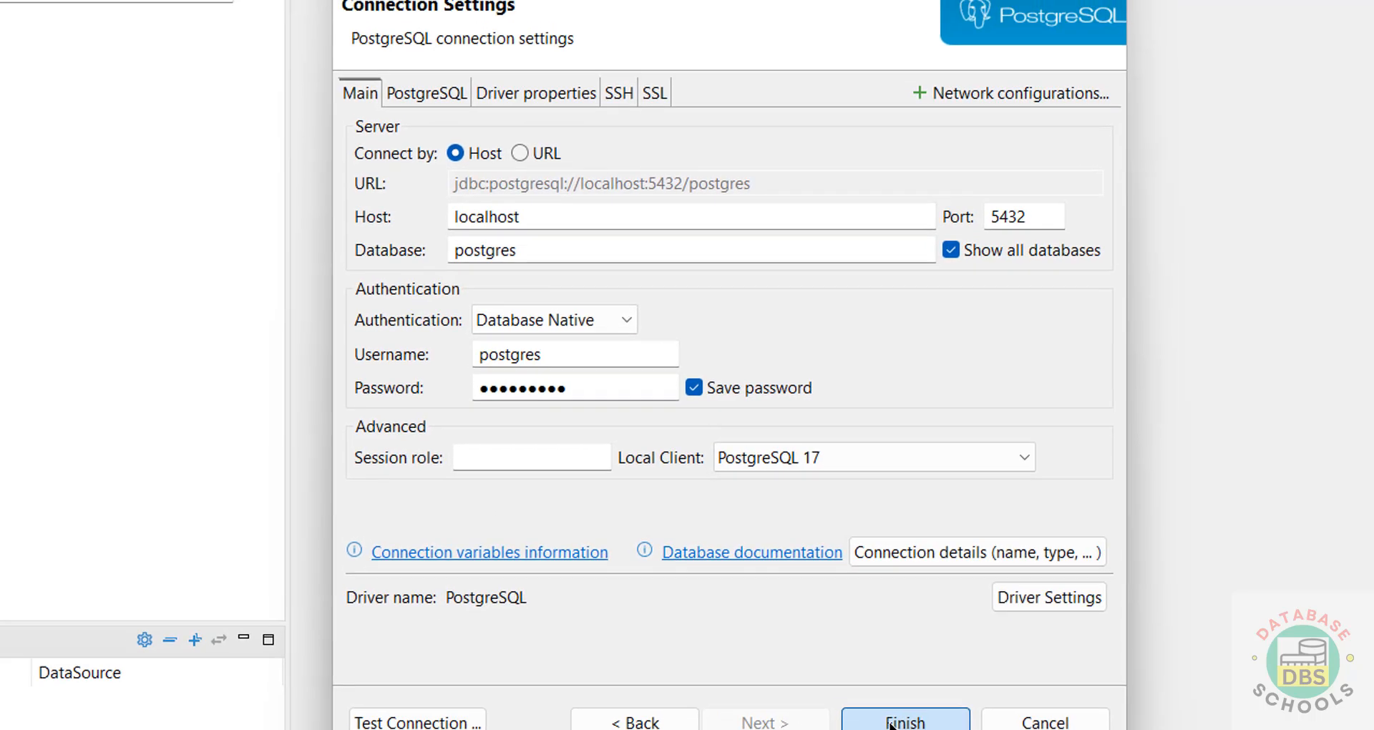
left_click(865, 704)
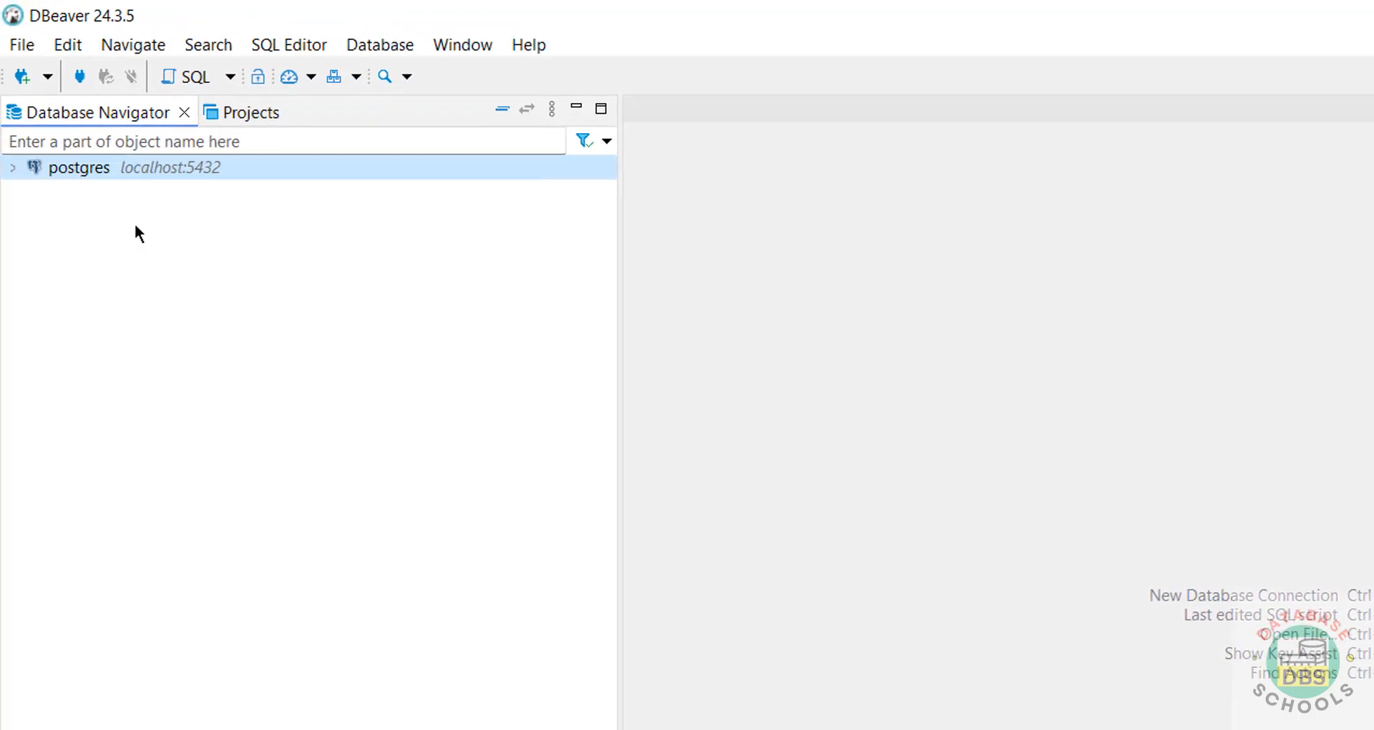
Step: Expand postgres > Databases to show bank and postgres, then open an SQL console on bank
left_click(0, 145)
left_click(33, 192)
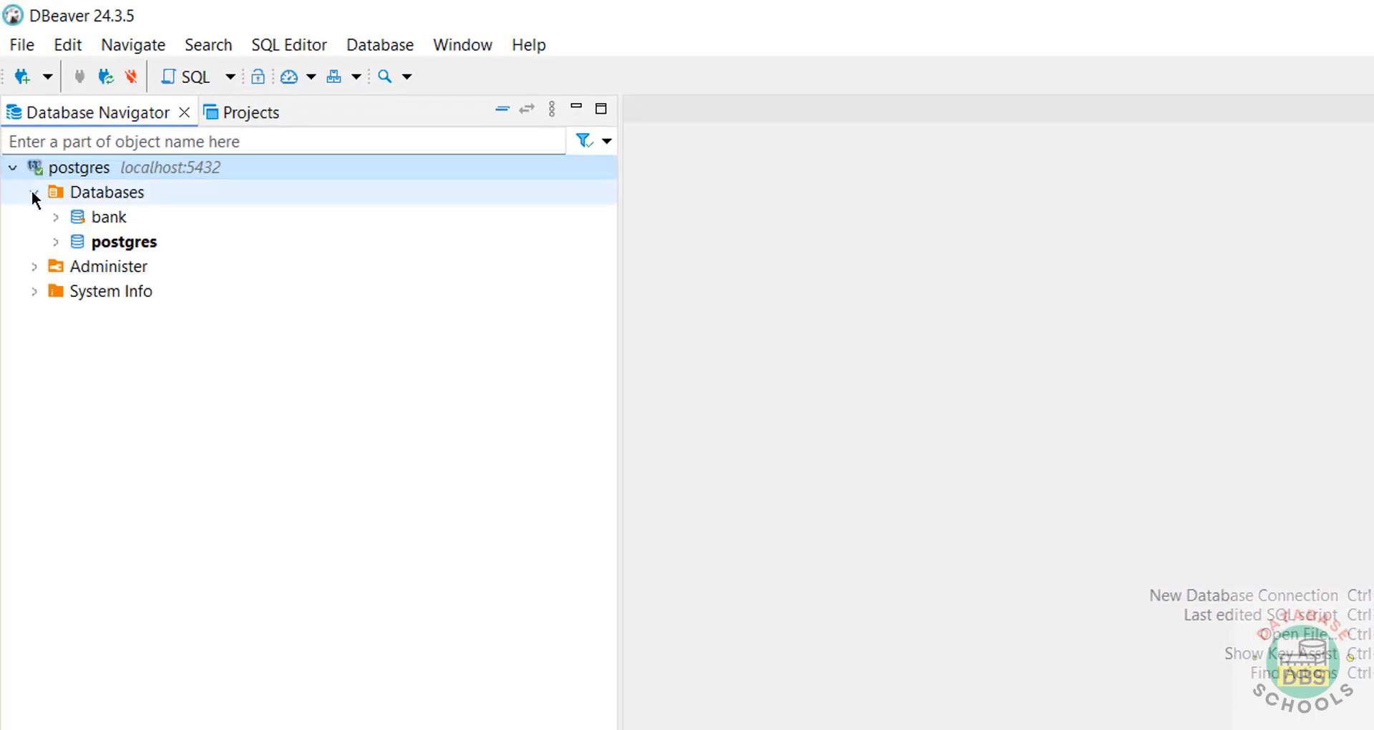
right_click(95, 217)
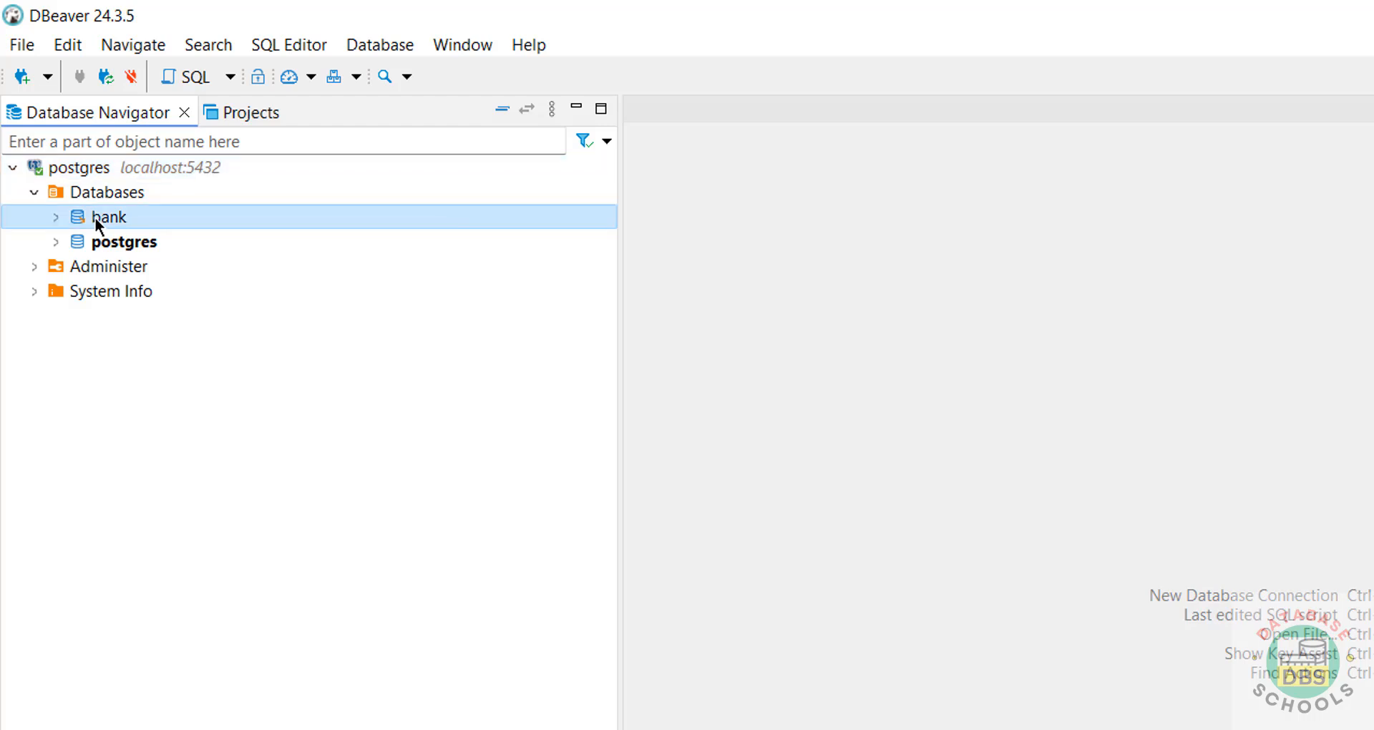
mouse_move(319, 274)
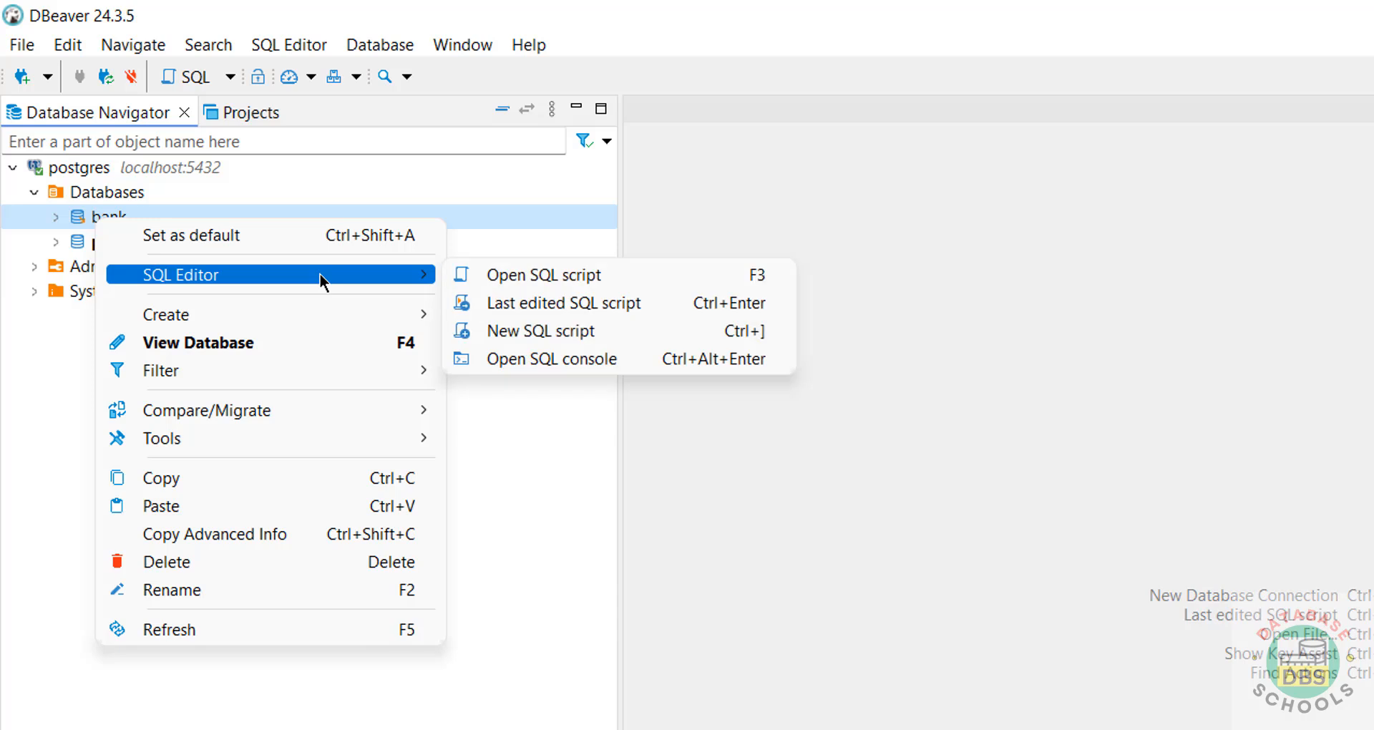
left_click(585, 358)
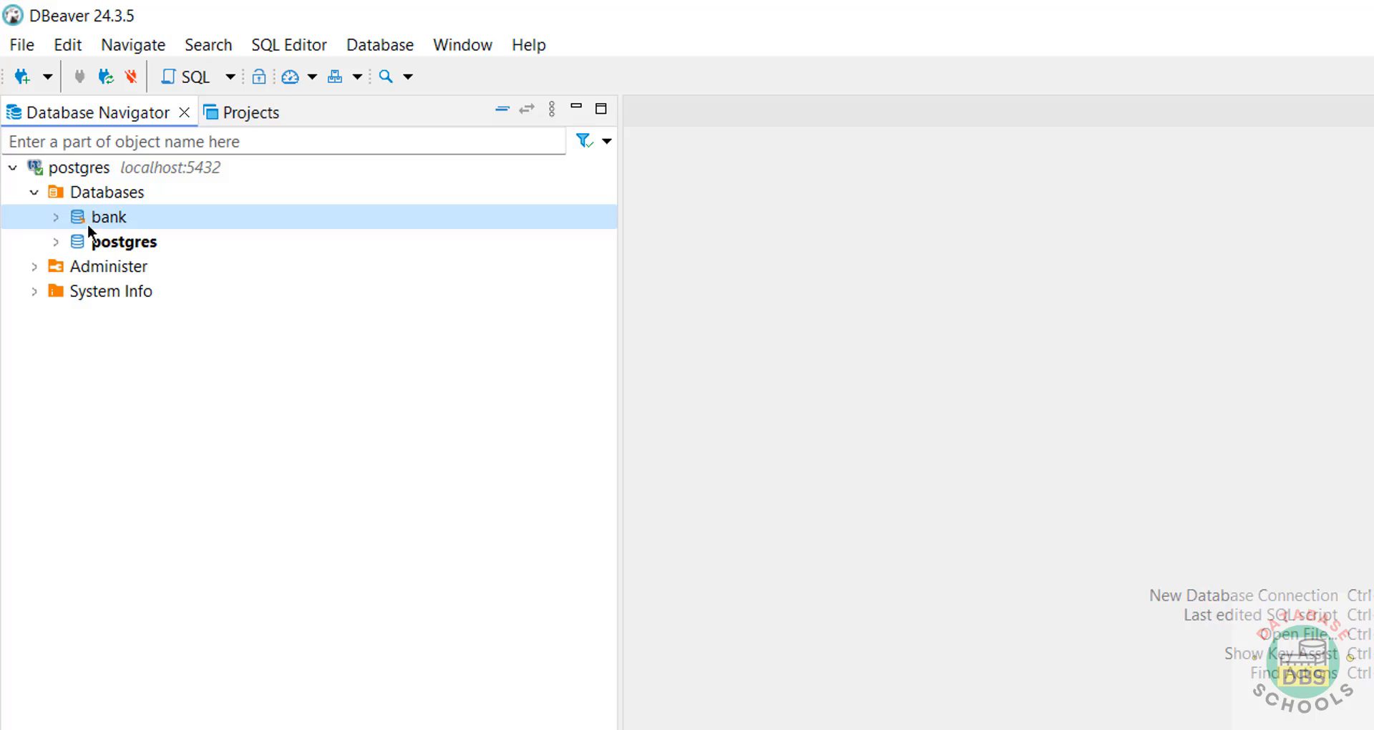
left_click(21, 75)
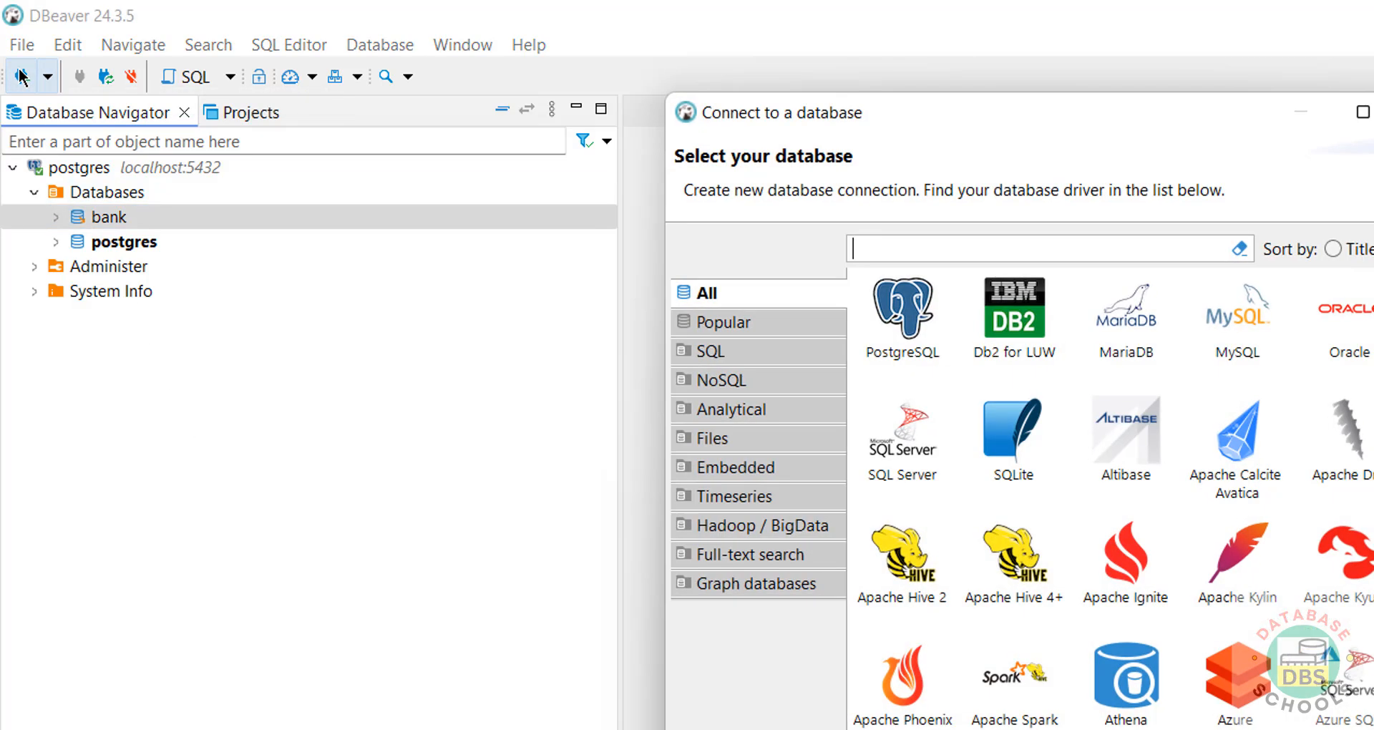
left_click(1236, 322)
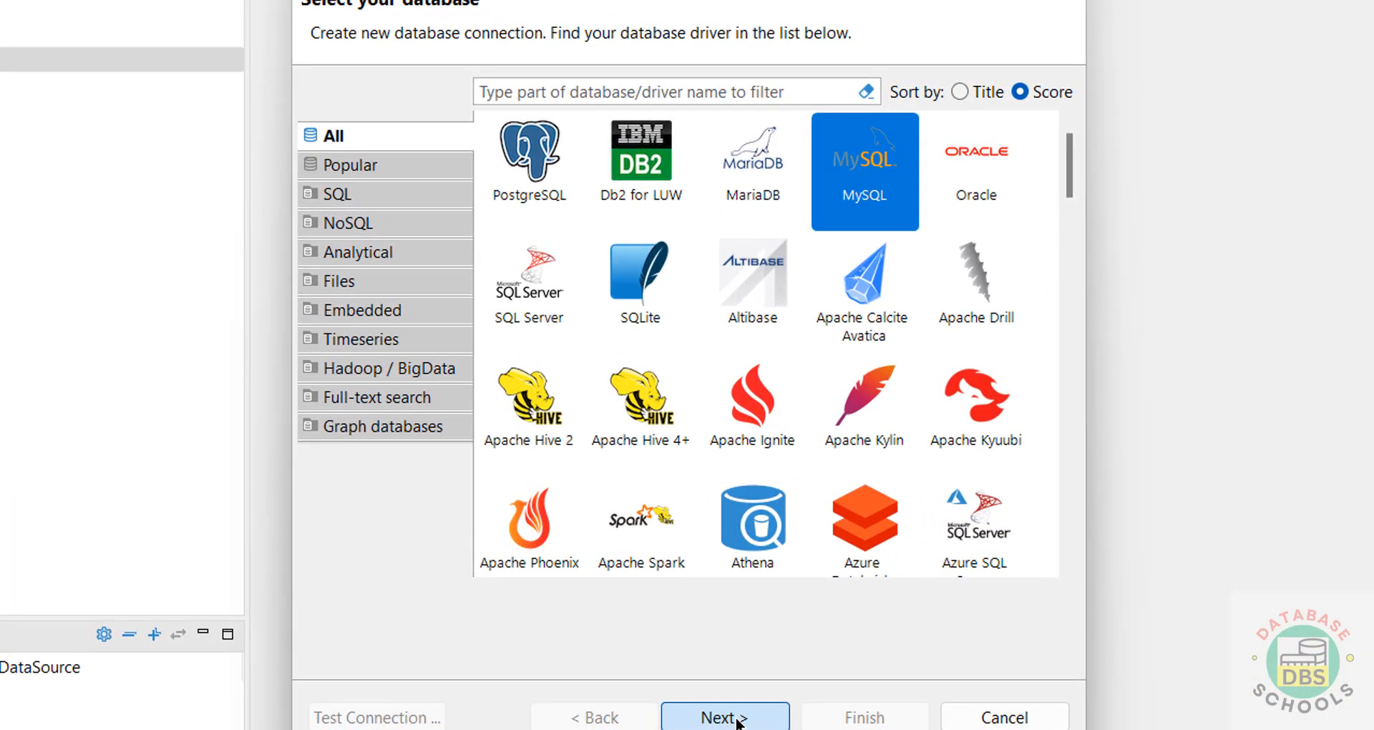
left_click(1097, 729)
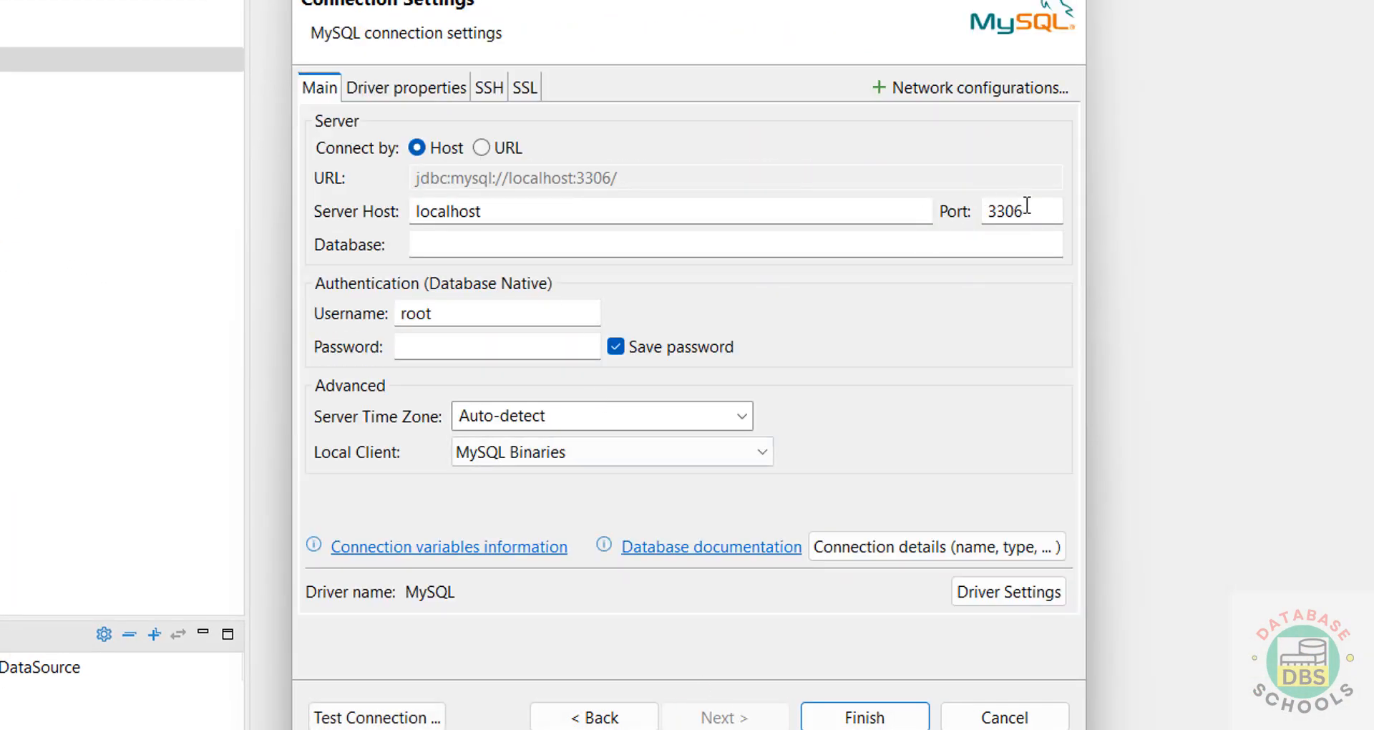
left_click(502, 243)
type("bank")
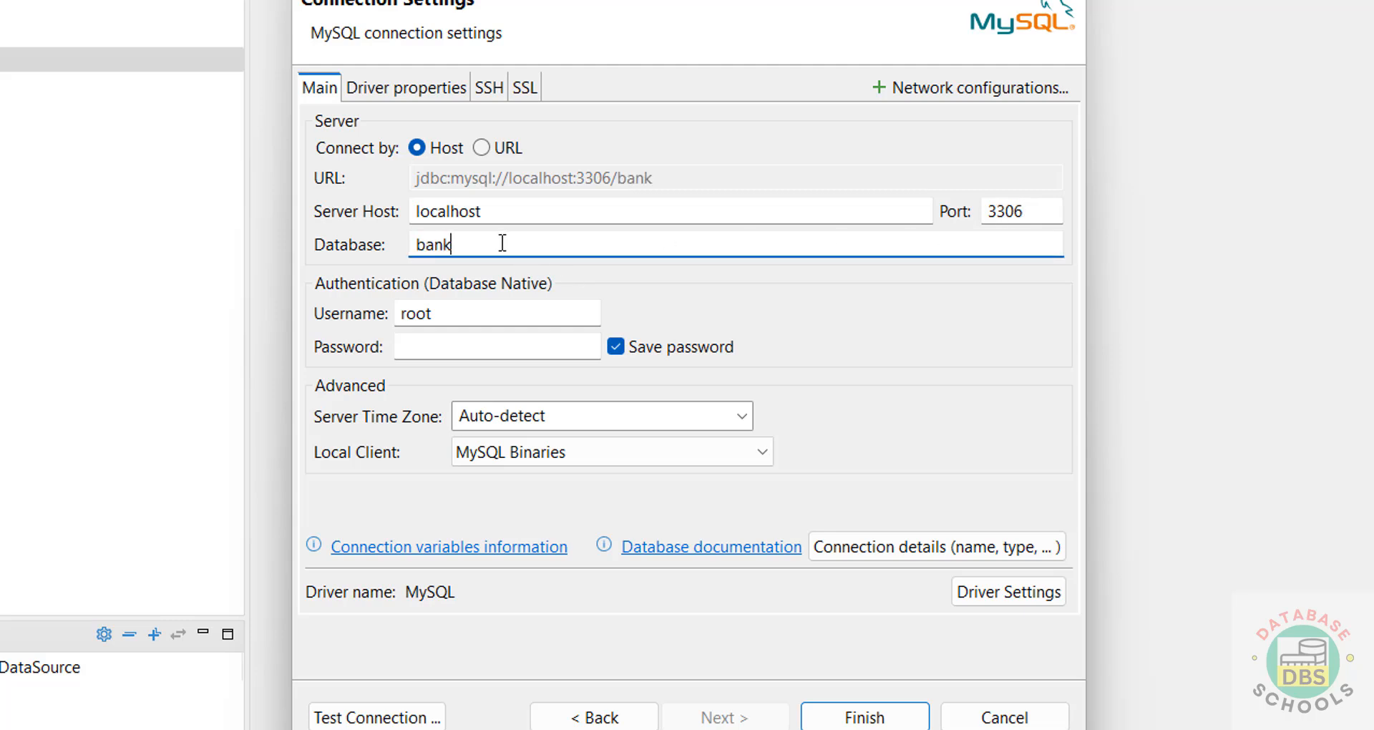
left_click(469, 347)
type("root12345")
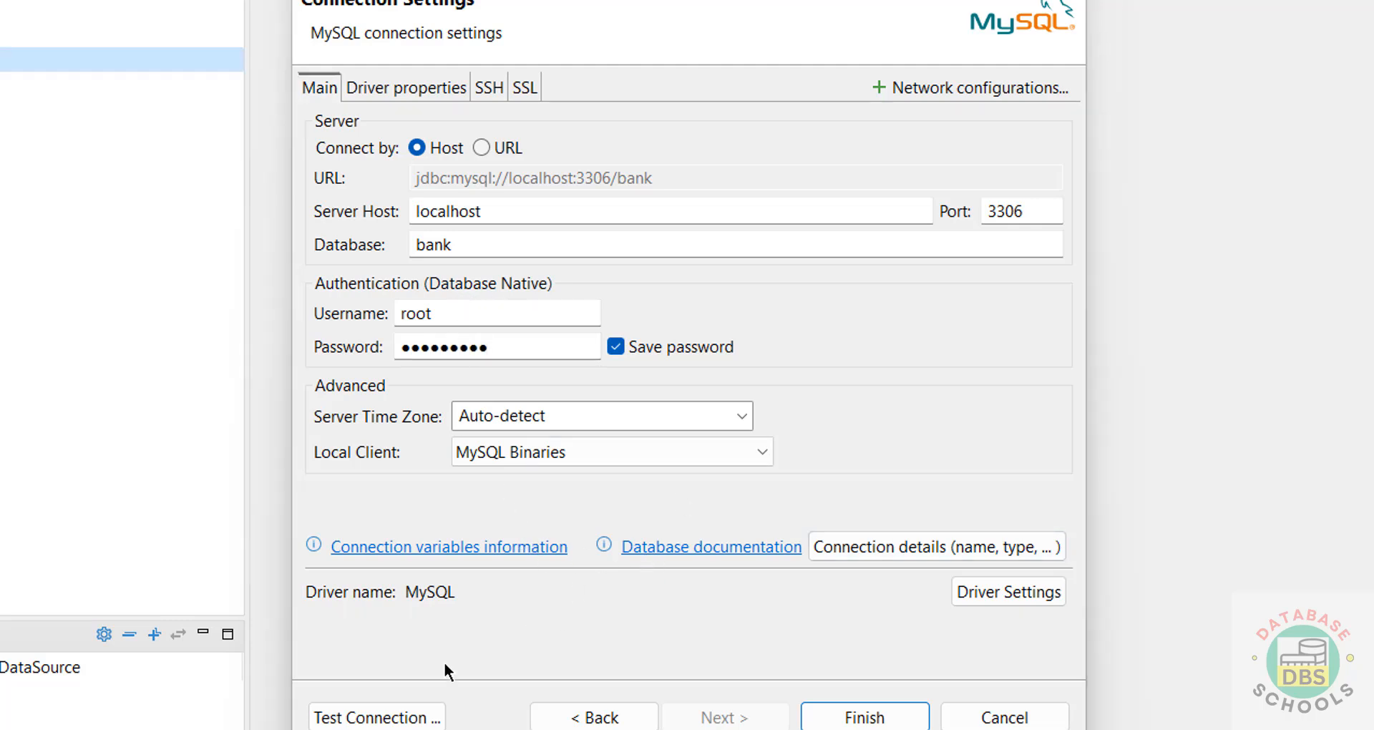
left_click(1004, 718)
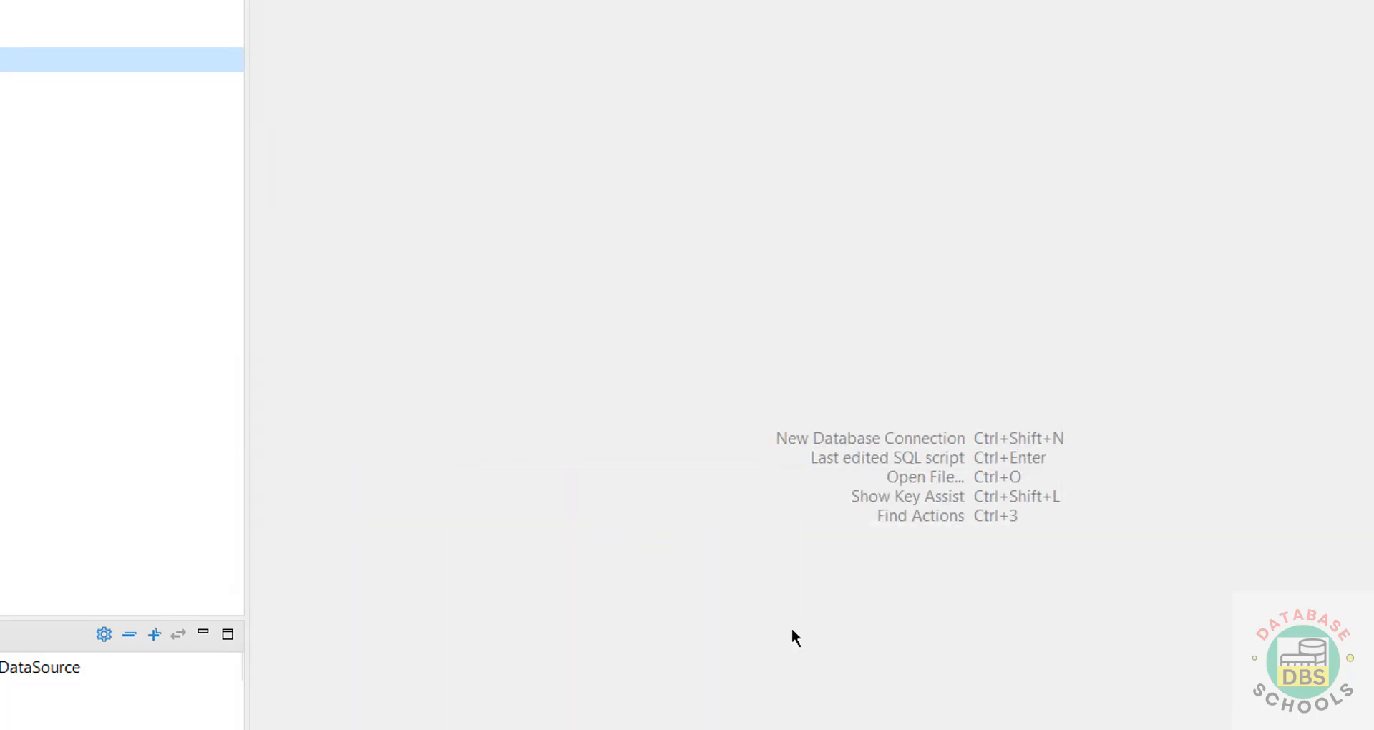